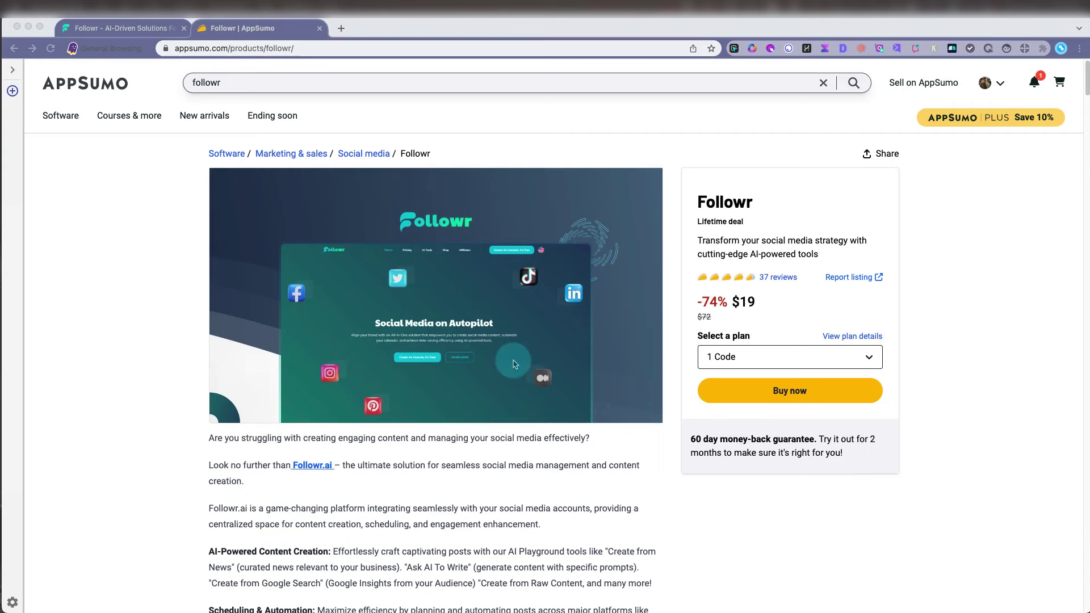
scroll(513, 365, "down", 3)
scroll(513, 364, "down", 1)
scroll(513, 364, "down", 5)
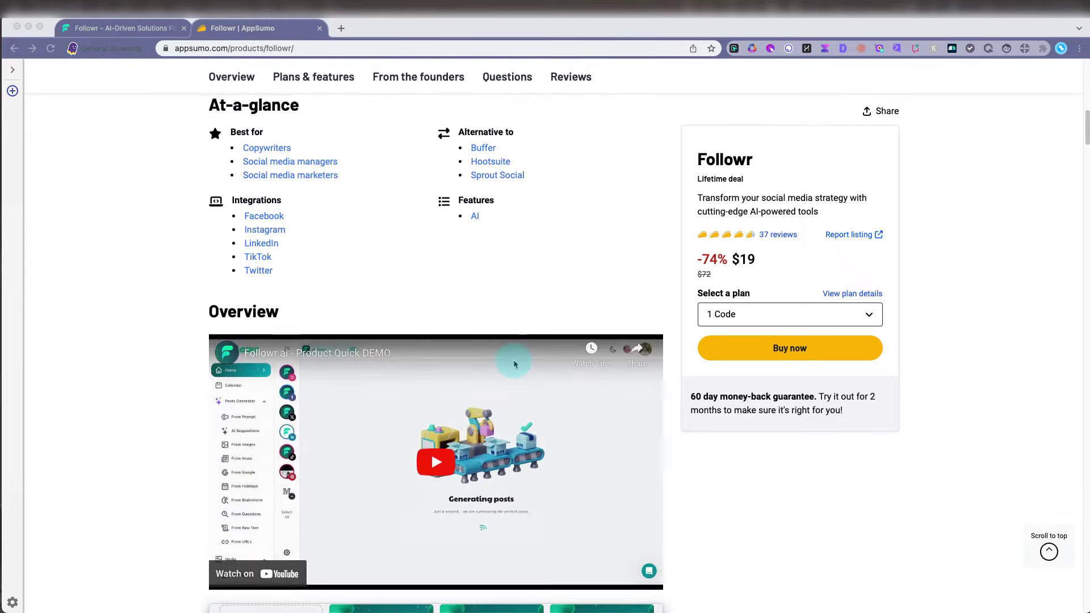
scroll(514, 364, "down", 2)
scroll(513, 364, "down", 3)
scroll(513, 365, "down", 2)
scroll(514, 364, "down", 3)
scroll(514, 365, "down", 1)
scroll(514, 364, "down", 4)
scroll(513, 364, "down", 2)
scroll(514, 363, "down", 2)
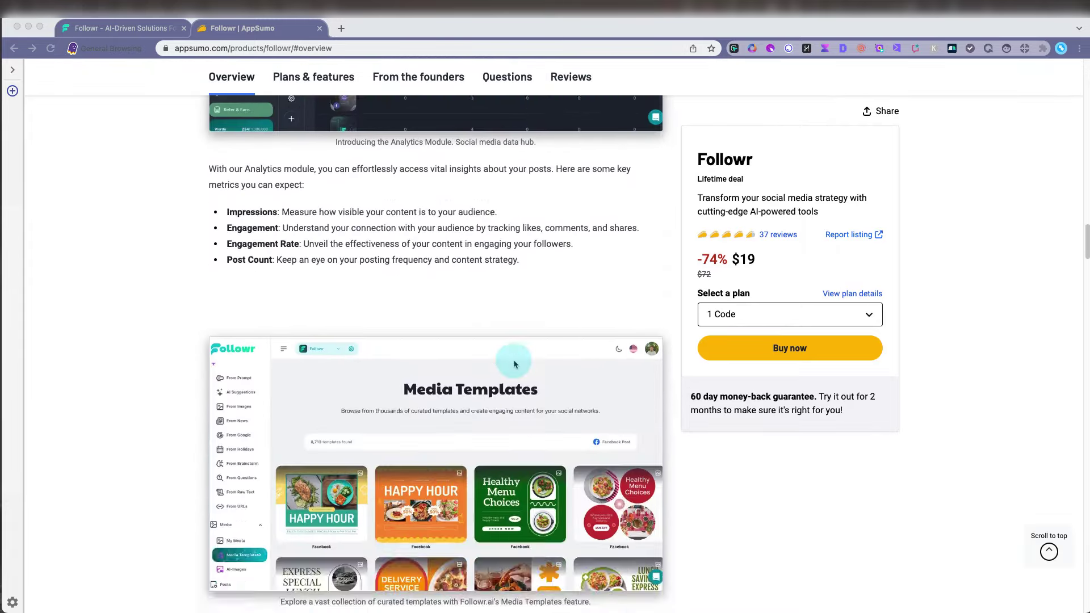
scroll(514, 364, "down", 5)
scroll(514, 362, "down", 5)
scroll(514, 361, "down", 2)
scroll(513, 362, "down", 1)
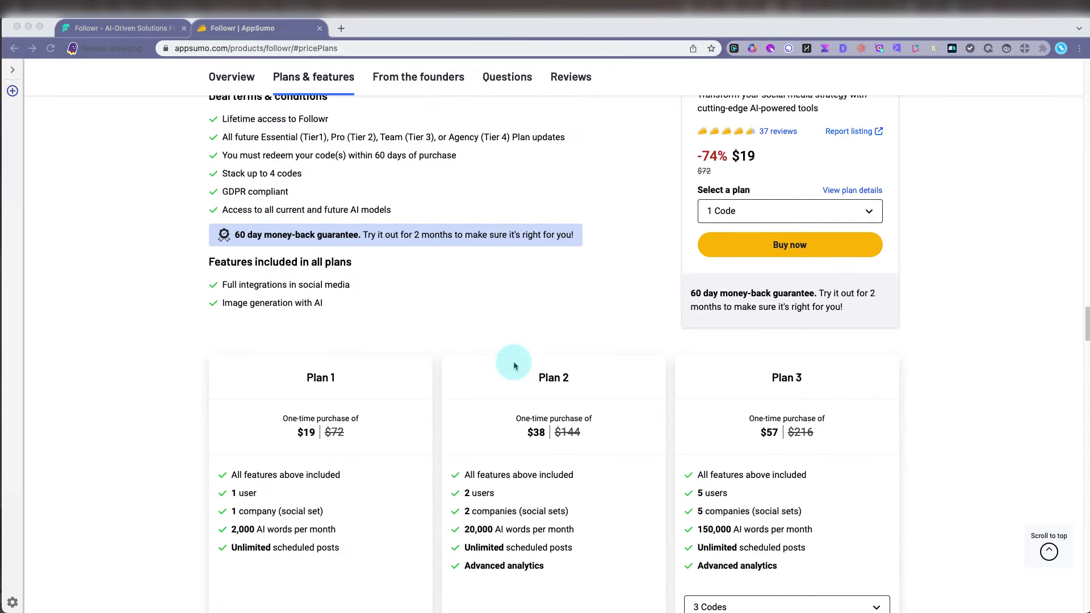
scroll(185, 382, "down", 1)
scroll(256, 375, "down", 1)
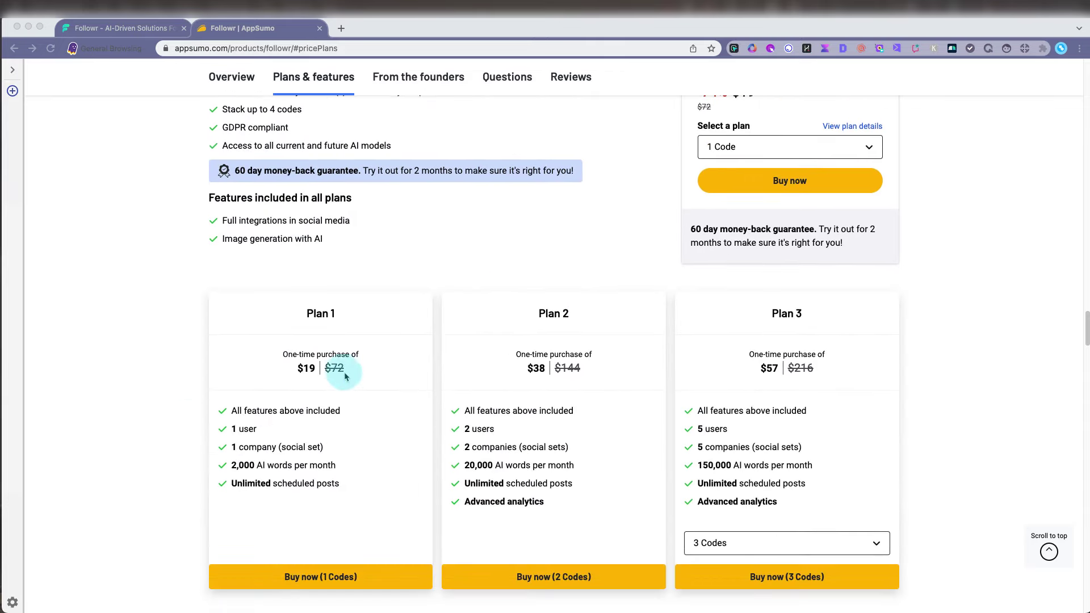
Choose the 4-code Followr plan ($76) on AppSumo, then go to the Followr onboarding page
left_click(827, 546)
left_click(762, 592)
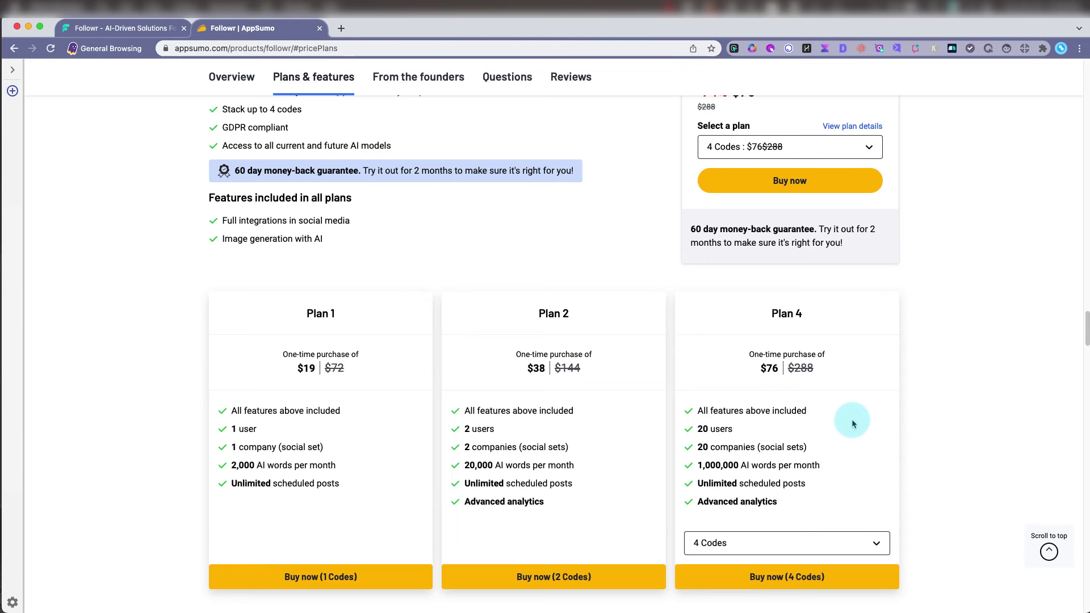
left_click(125, 32)
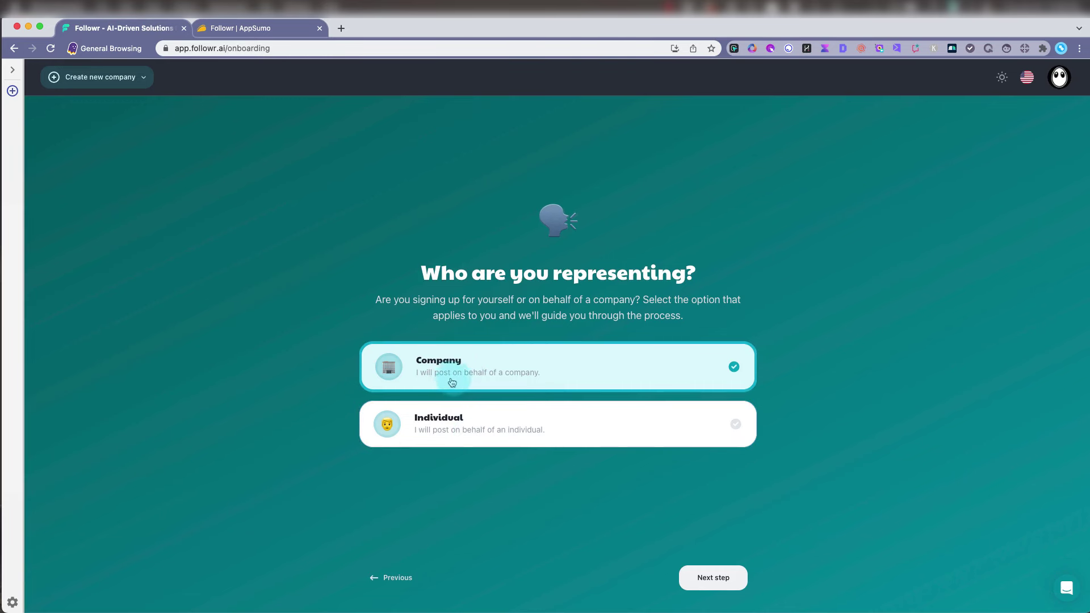
Continue as a Company and enter the company name Software Shed
left_click(717, 583)
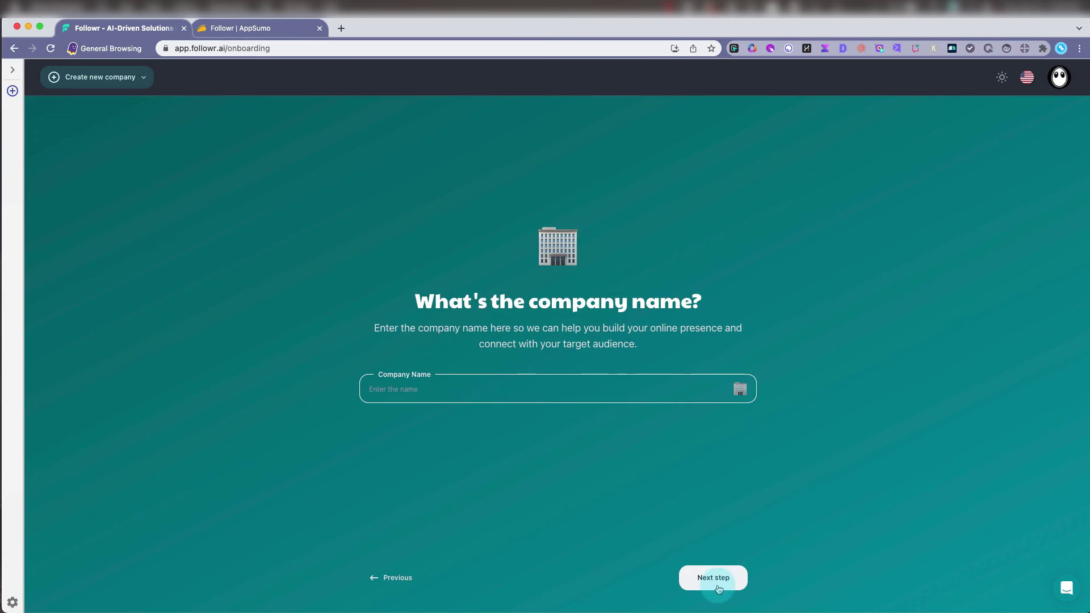
left_click(378, 388)
type("Software Shed")
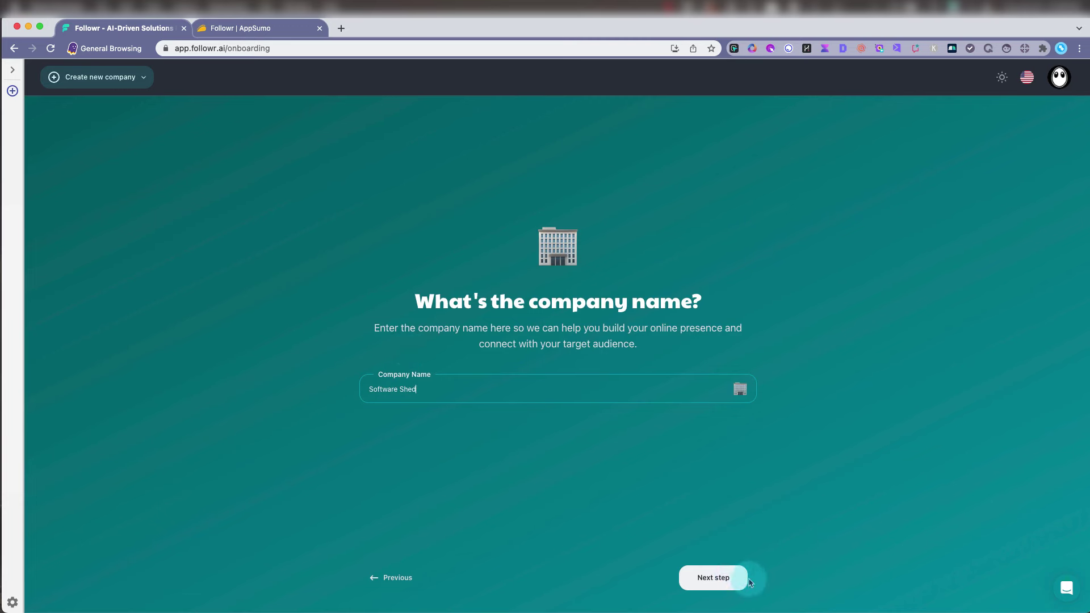
left_click(734, 575)
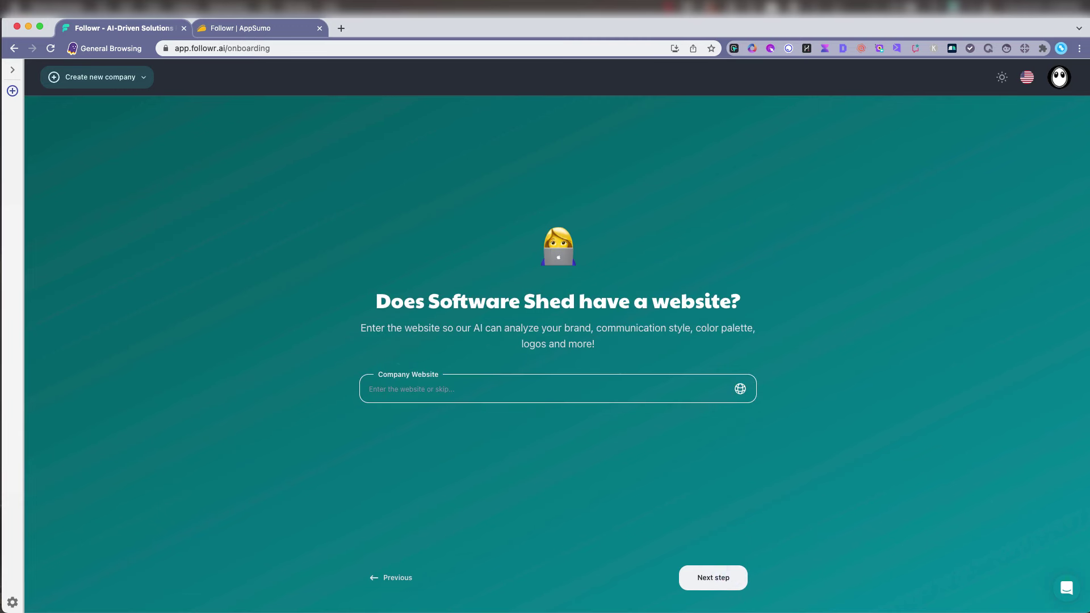
Paste the suggested website URL and keep English (US) as the language
left_click(453, 395)
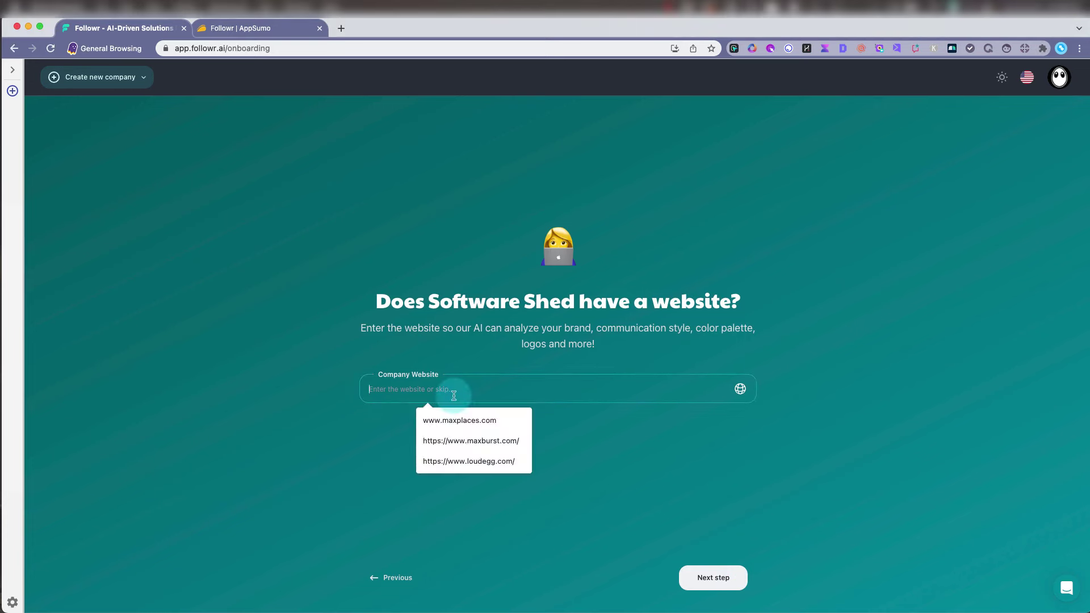
type("https://softwareshed.com/")
left_click(732, 577)
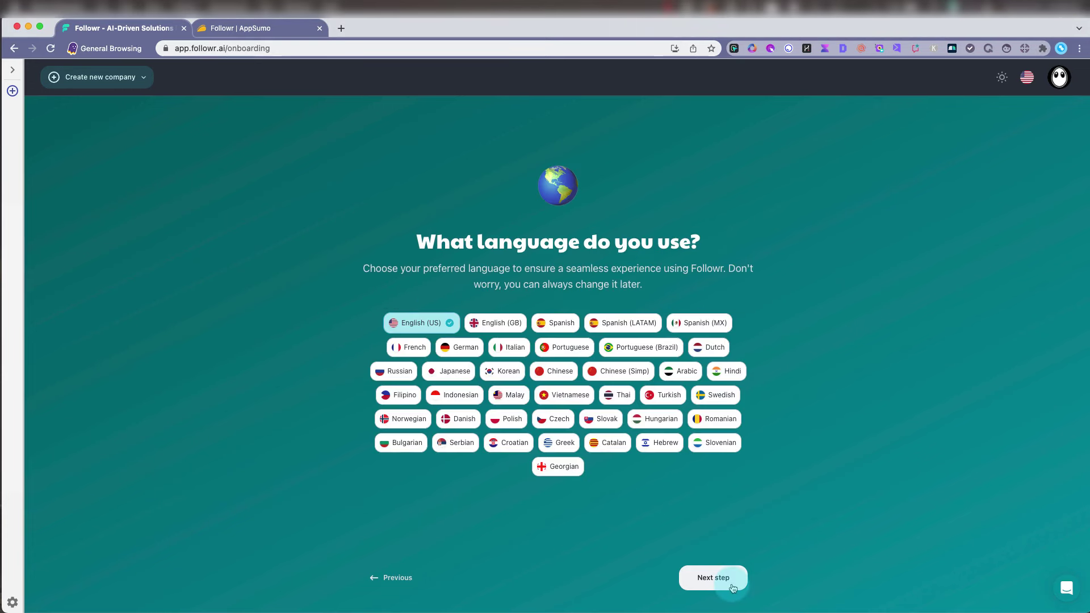
left_click(730, 578)
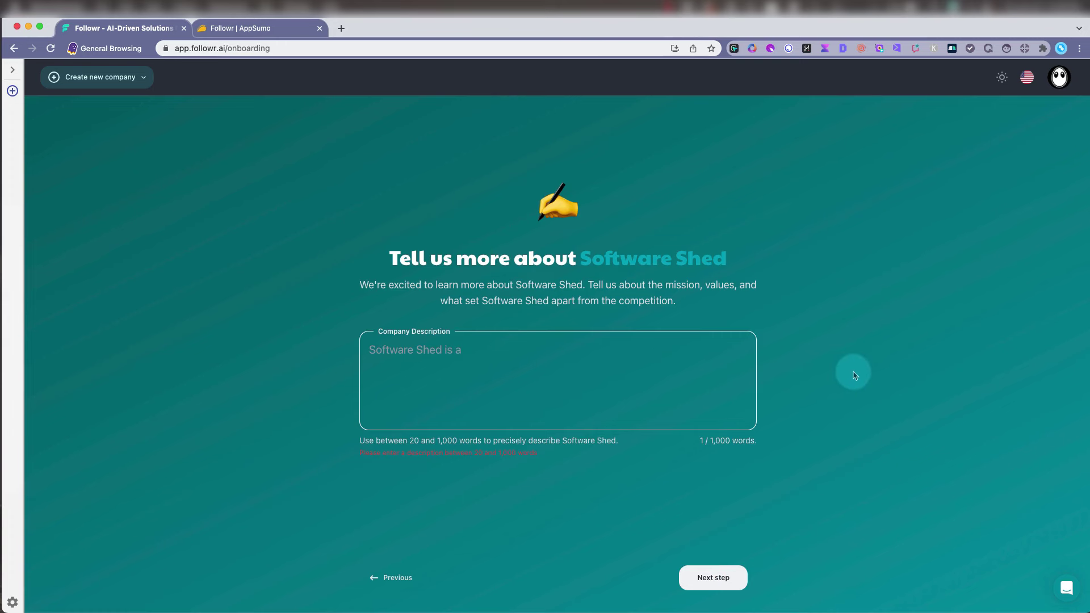
Describe Software Shed as covering tech, tools, Lifetime Deals and SaaS tools
left_click(428, 350)
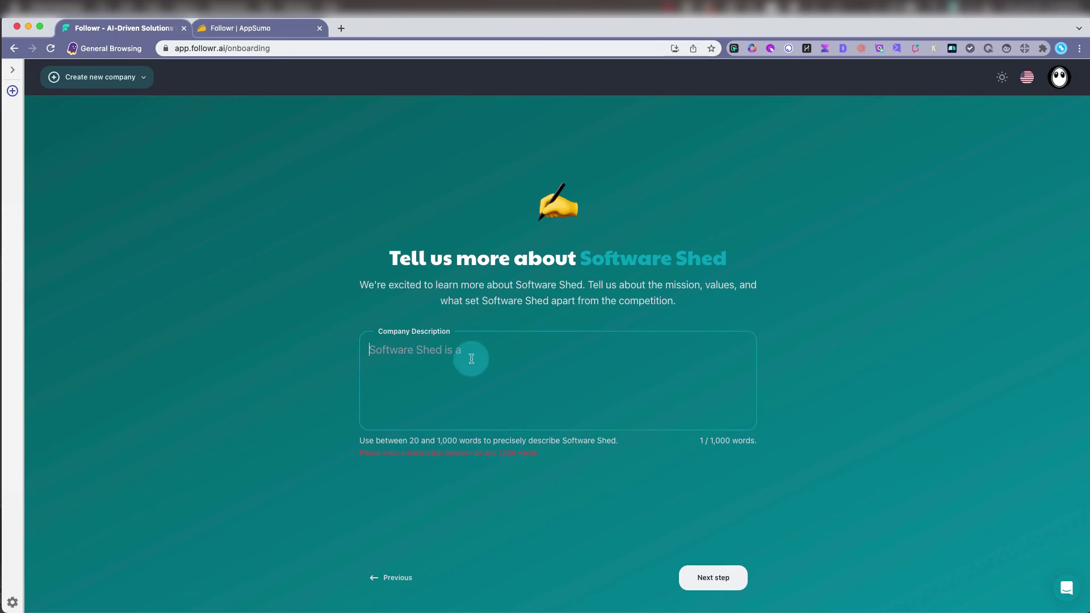
type("So")
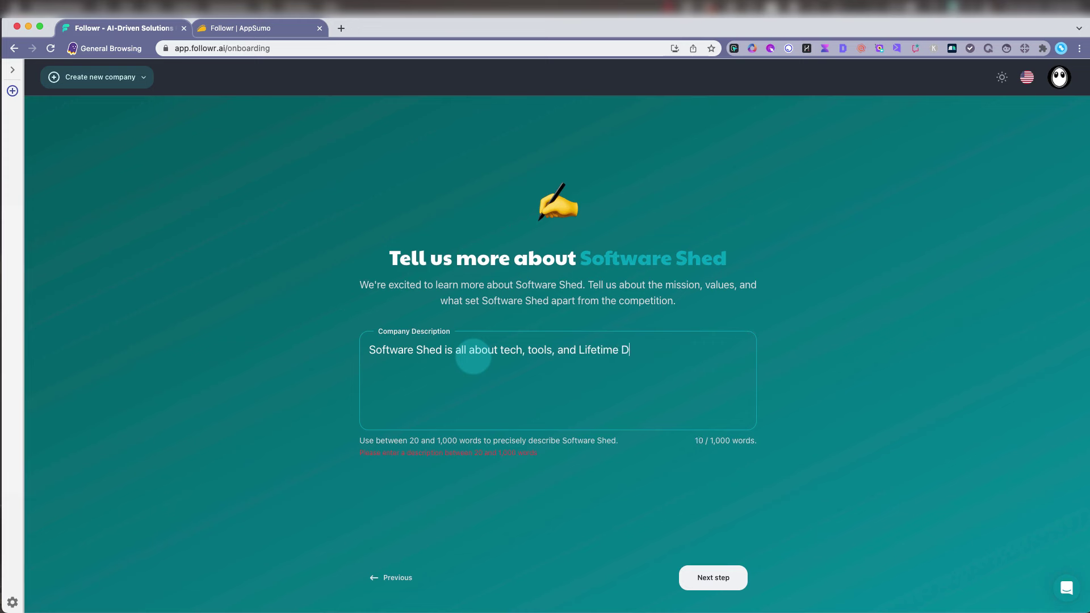
type(".")
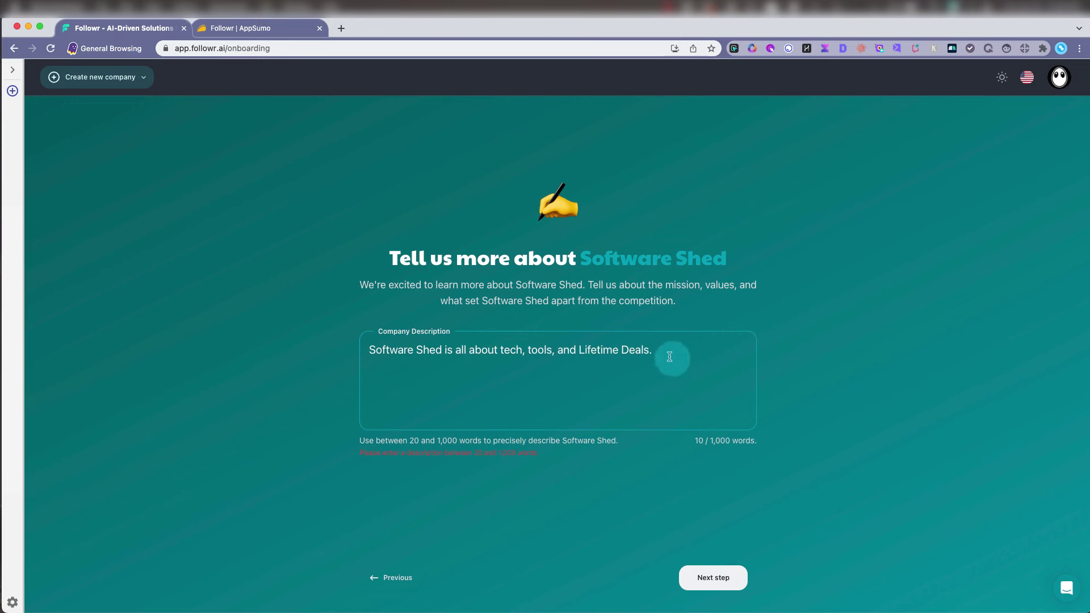
type("Please visit the website for more deals on great SaaS tools.")
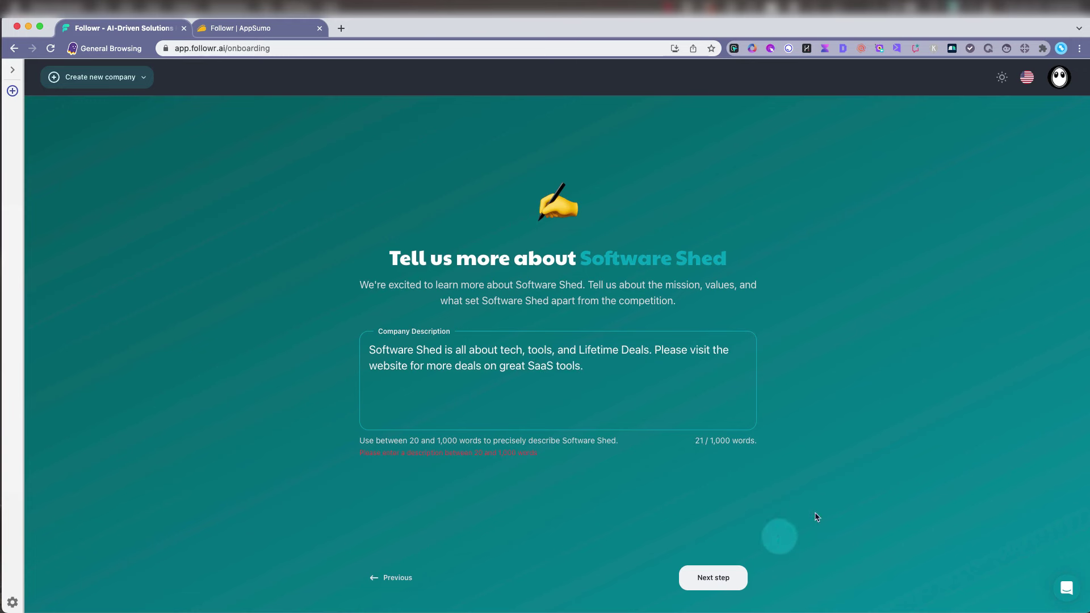
left_click(713, 577)
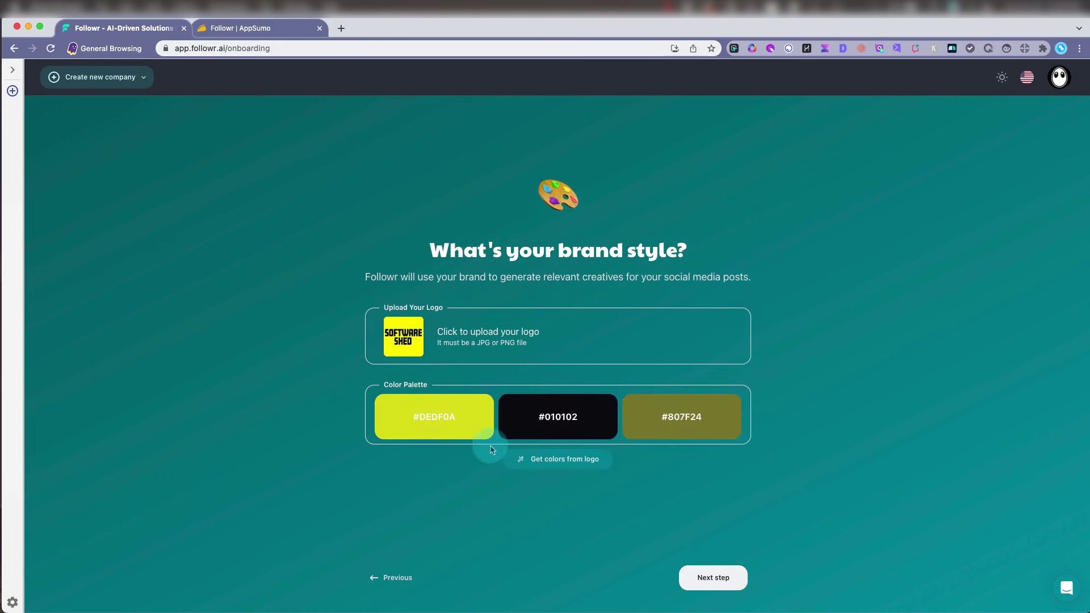
Add the topics tech, appsumo, saas, apps and lifetime deals
left_click(715, 578)
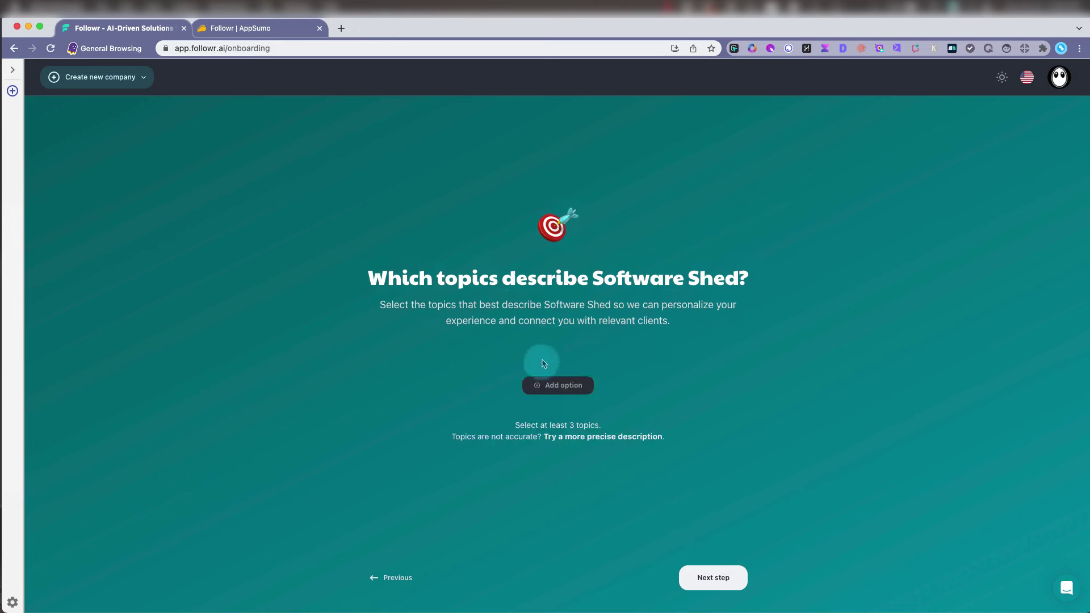
left_click(556, 388)
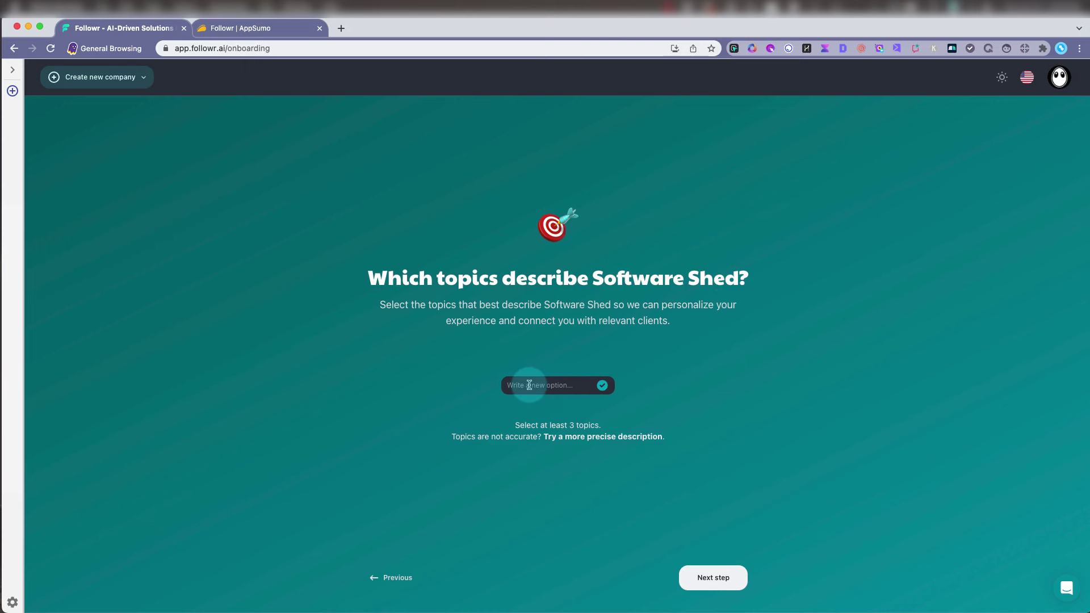
type("tech")
key("Return")
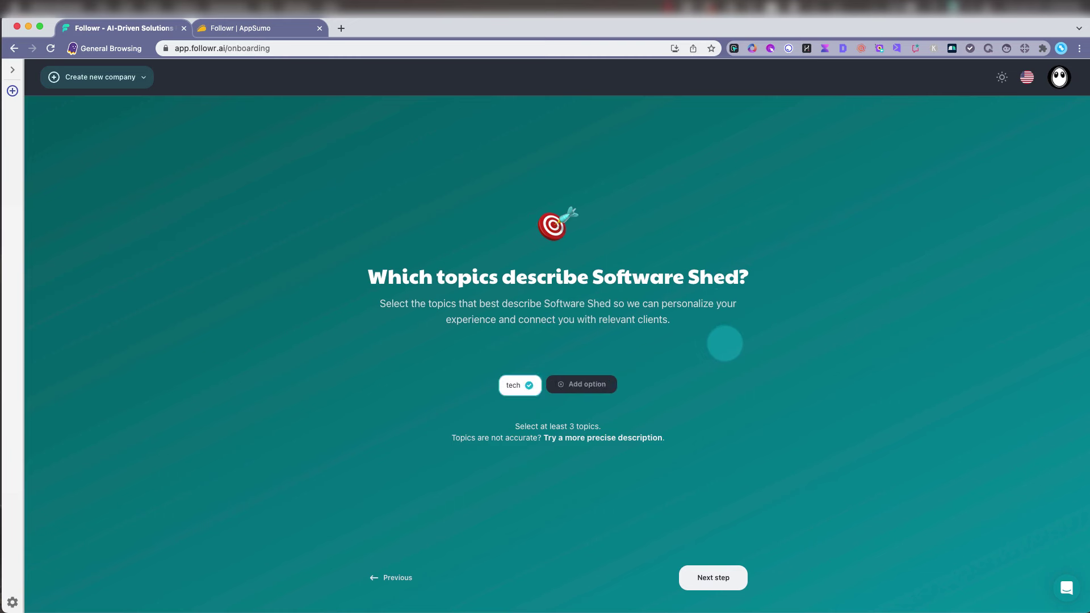
left_click(581, 384)
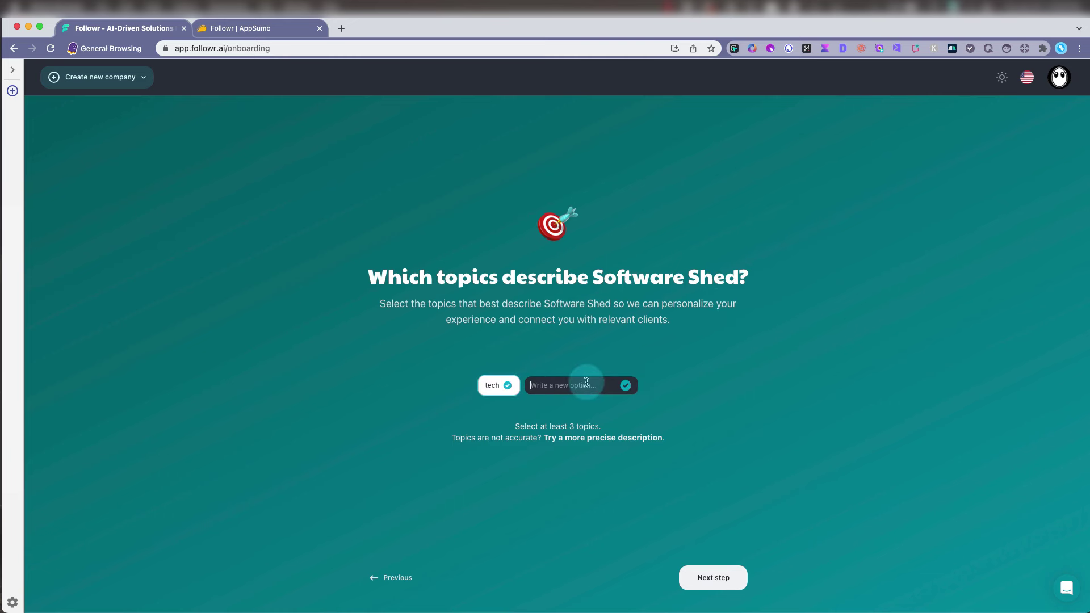
type("appsumo")
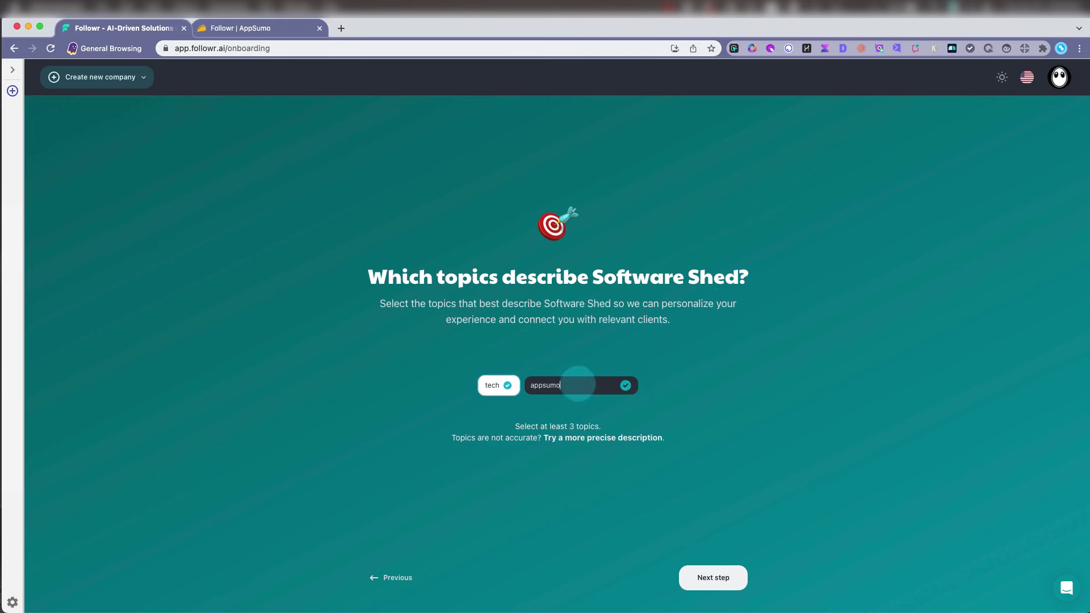
key("Return")
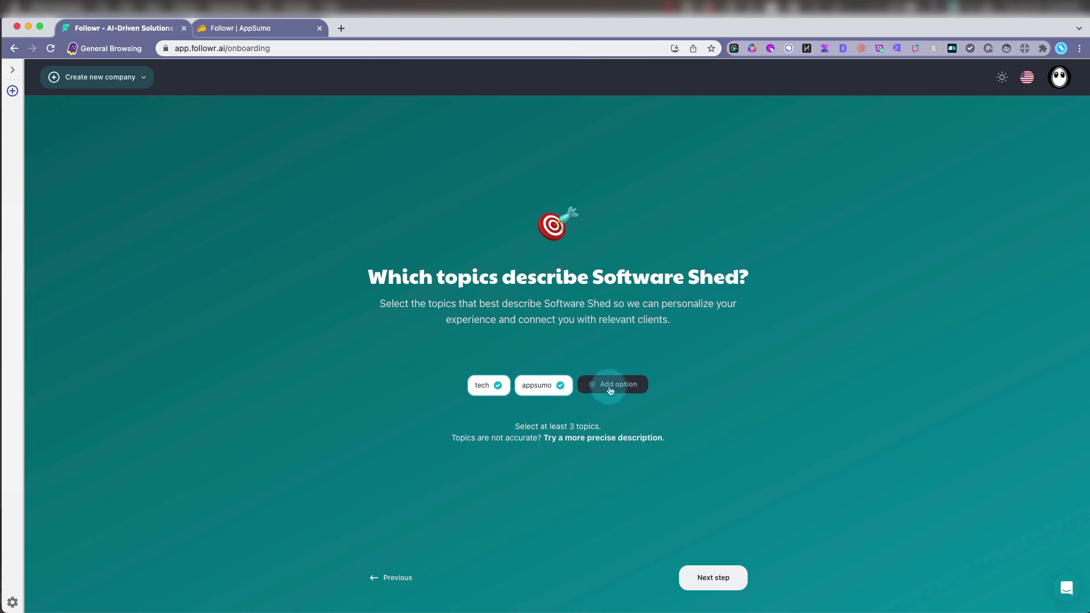
left_click(608, 384)
type("saas")
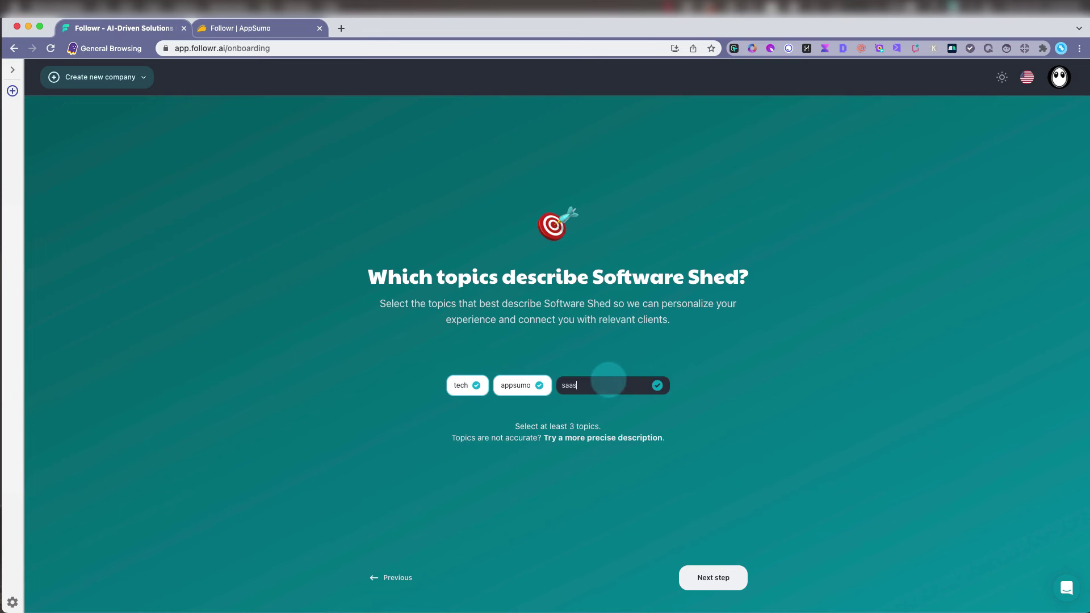
key("Return")
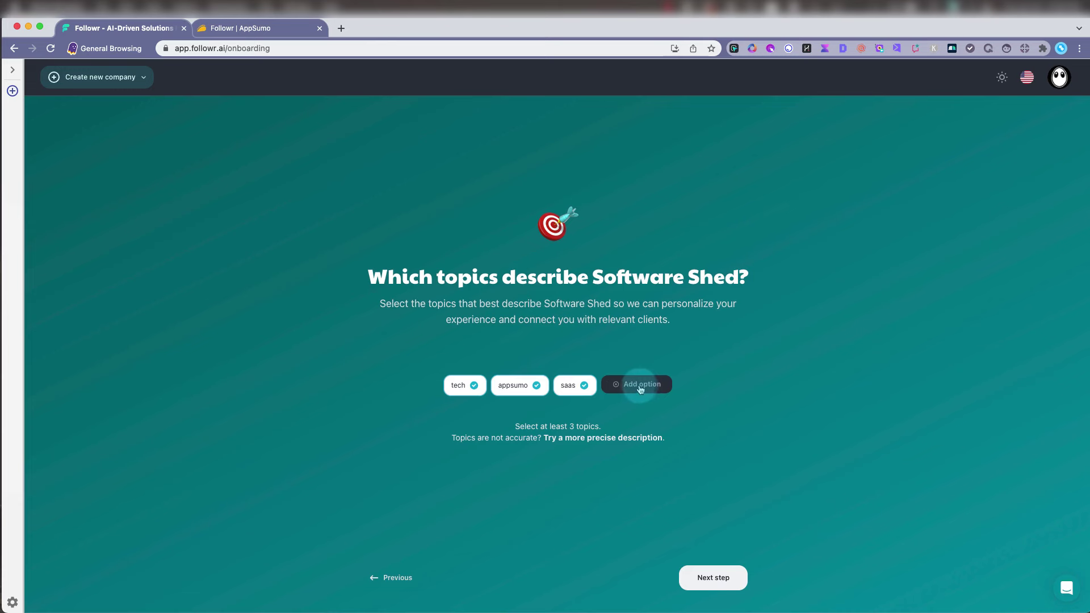
left_click(637, 383)
type("apps")
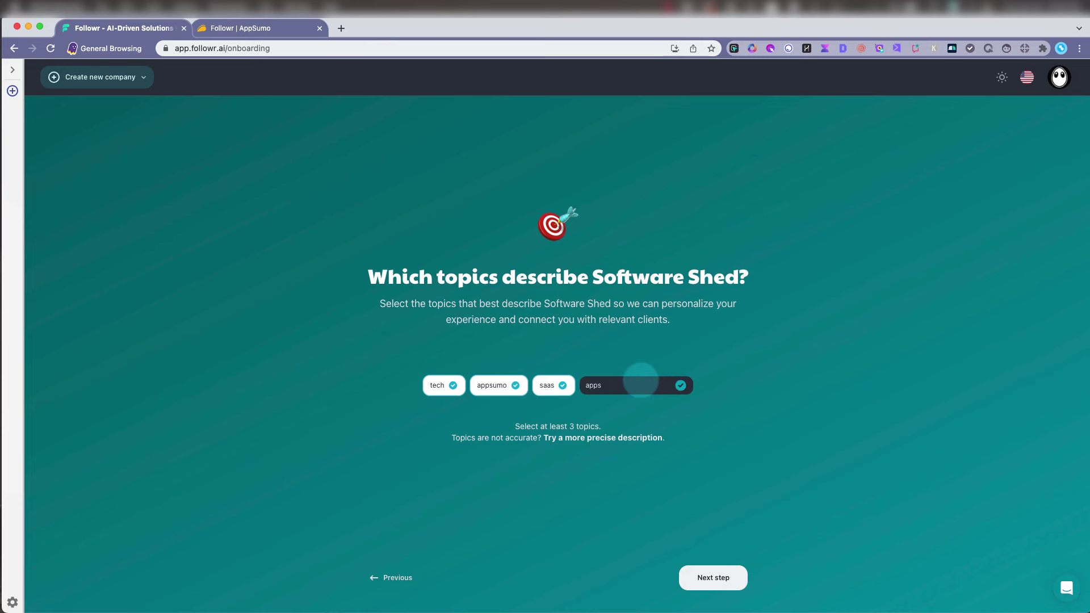
key("Return")
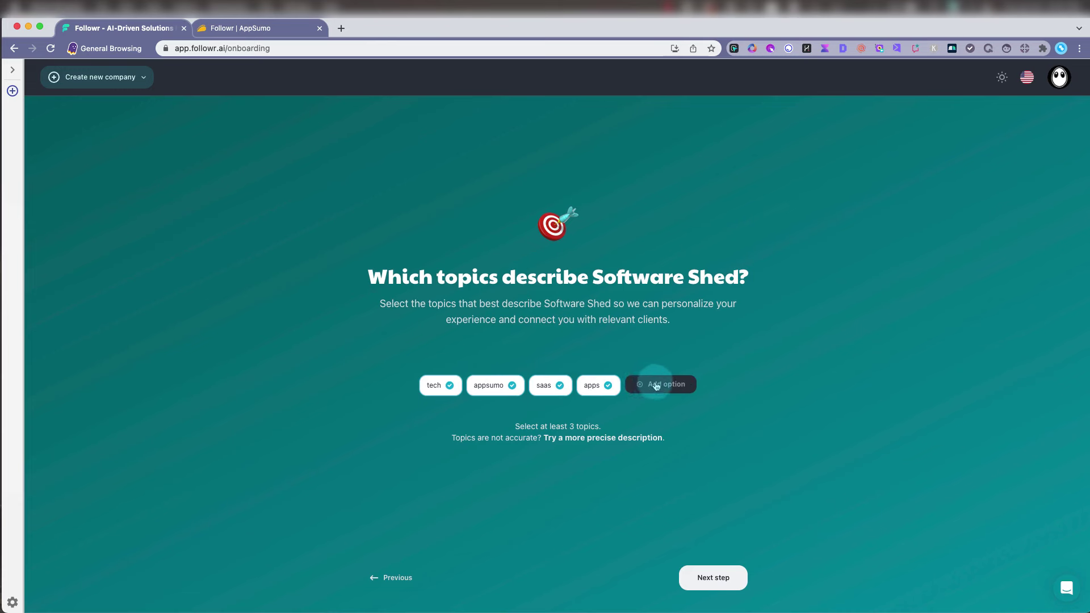
left_click(656, 386)
type("lifetime deals")
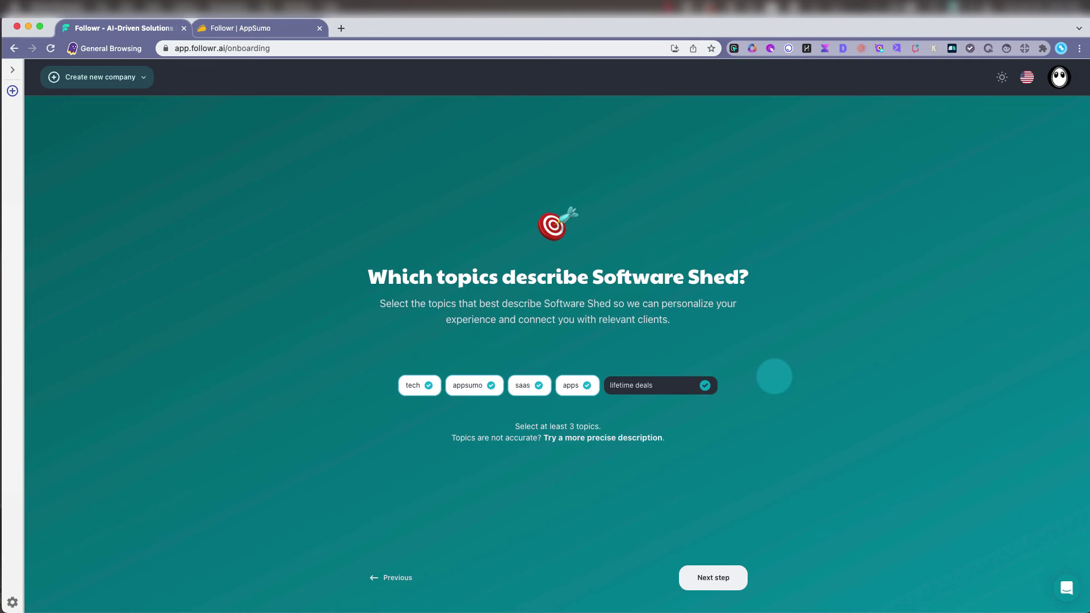
key("Return")
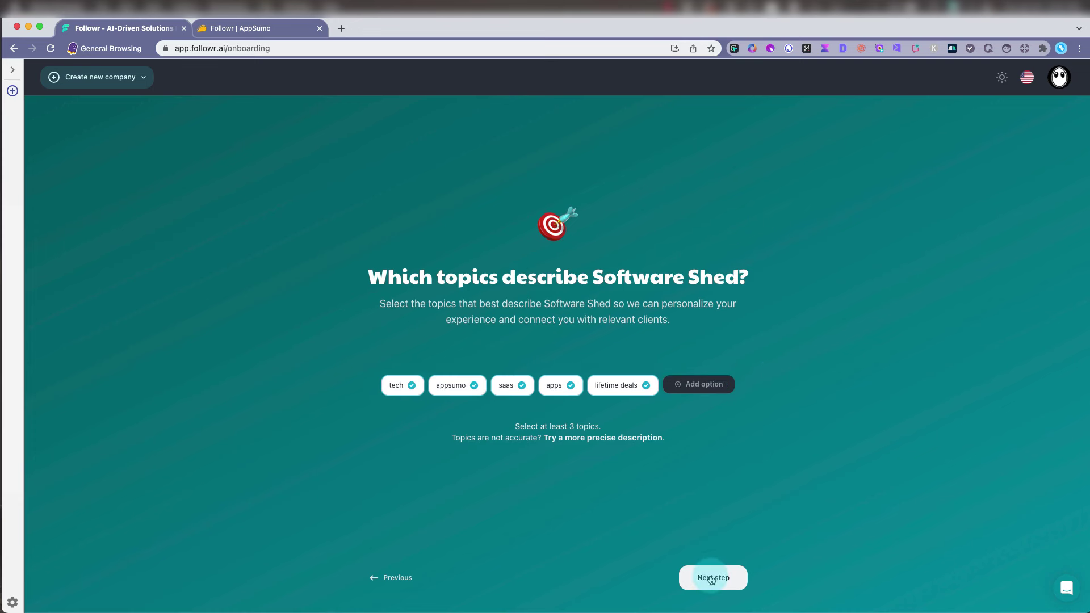
left_click(712, 577)
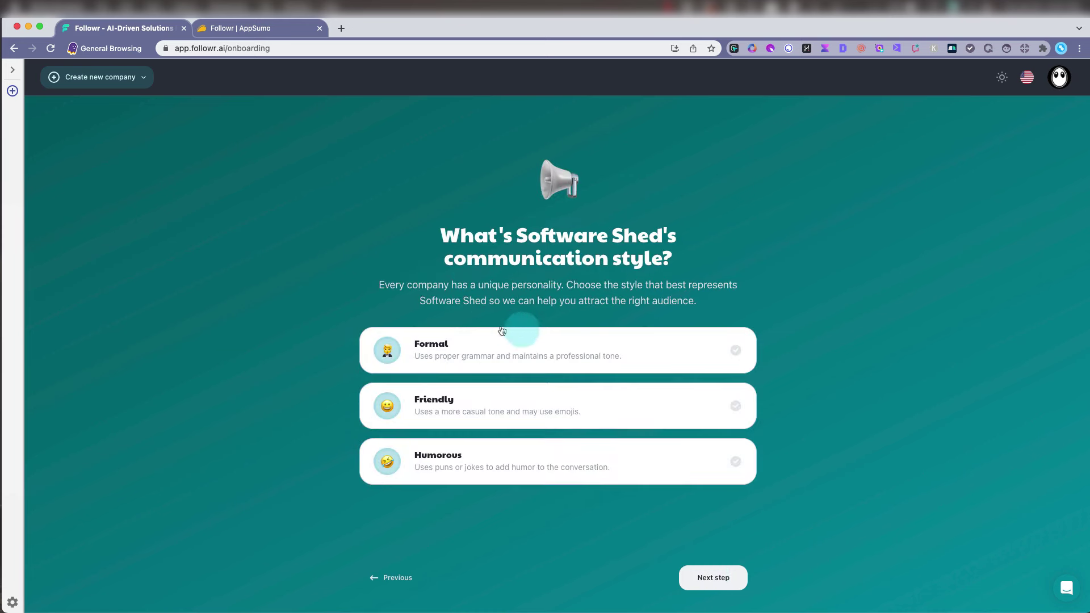
Choose Humorous style and seven audiences, from tech enthusiasts and freelancers to SaaS users
left_click(544, 458)
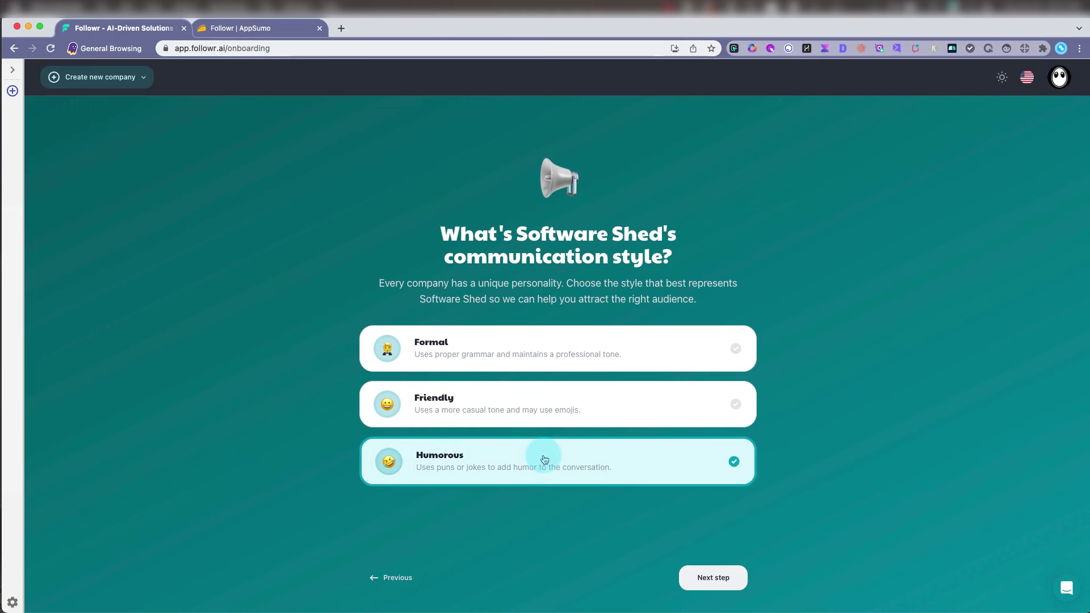
left_click(707, 578)
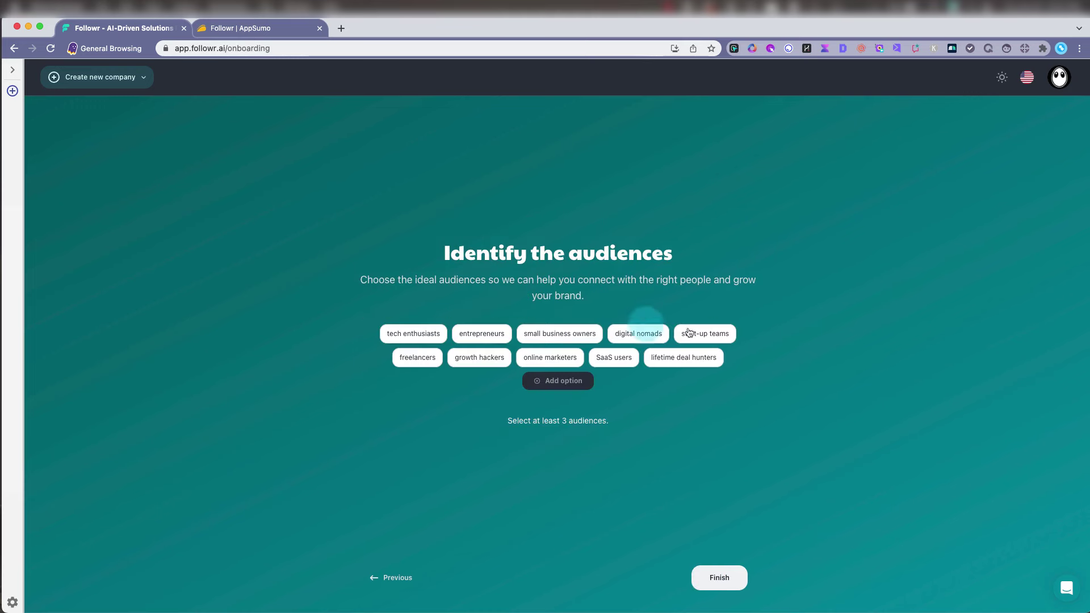
left_click(420, 338)
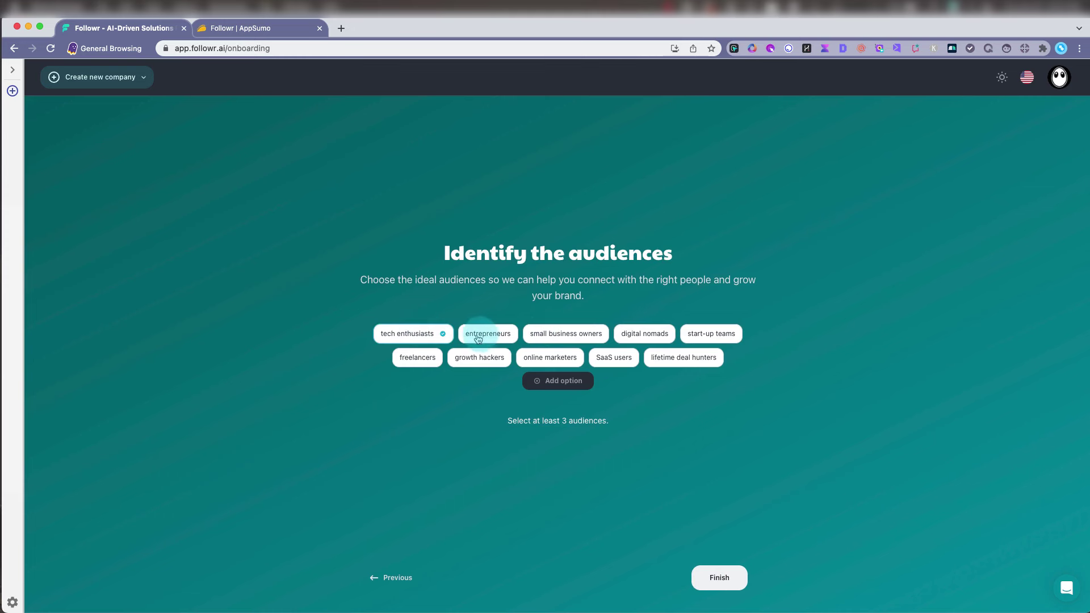
left_click(488, 337)
left_click(570, 336)
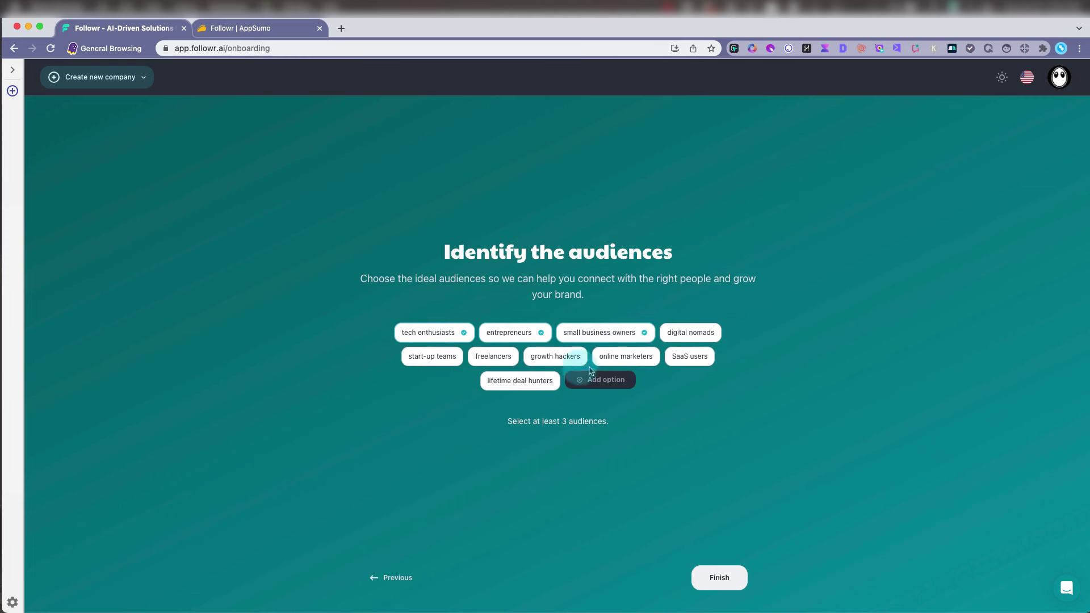
left_click(556, 356)
left_click(482, 362)
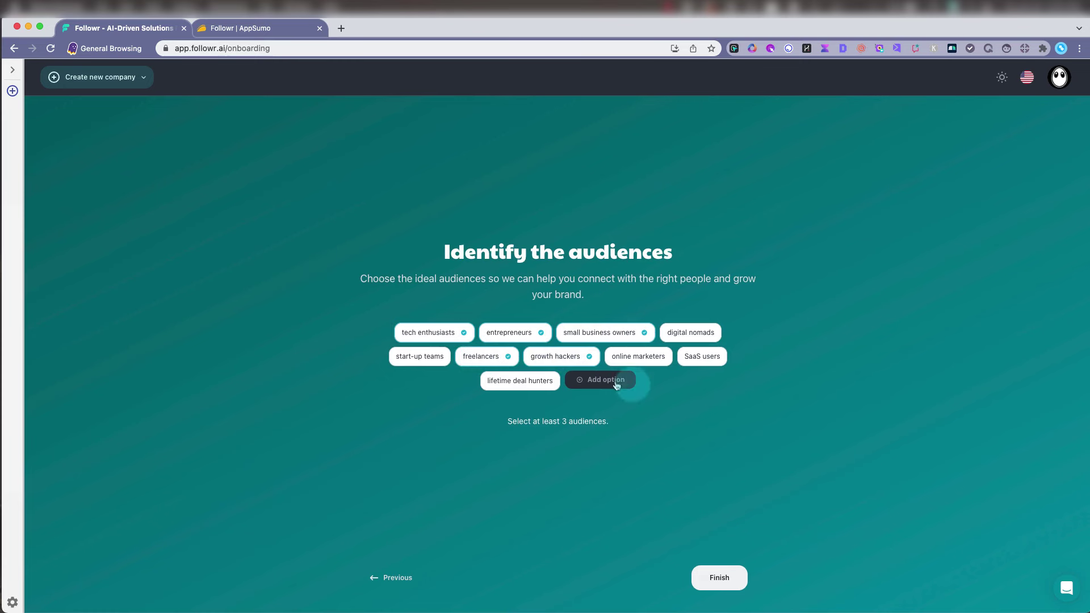
left_click(522, 382)
left_click(690, 361)
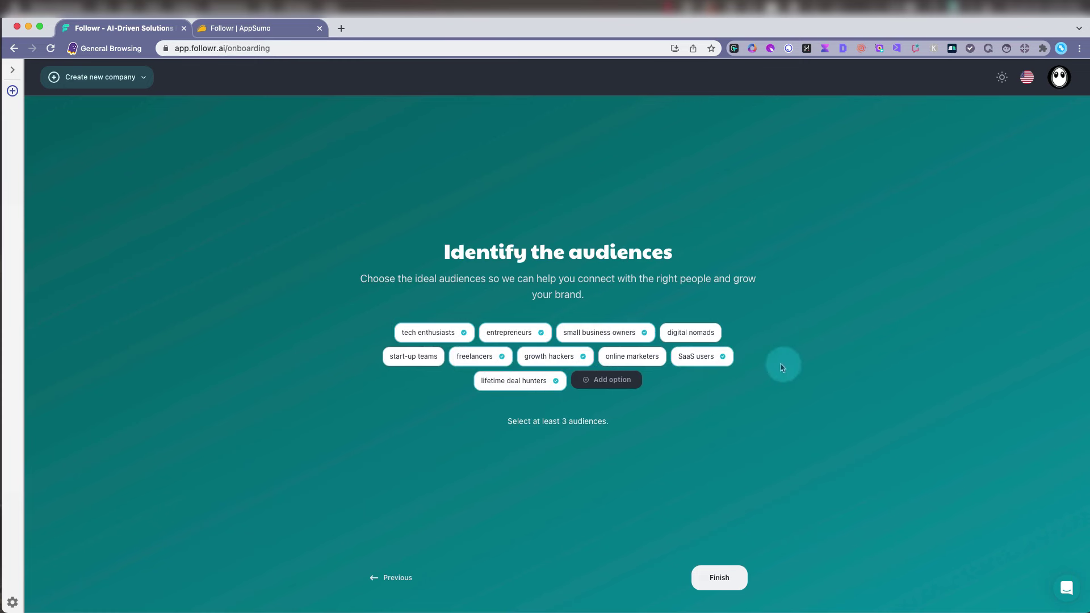
Finish onboarding, go to the home dashboard, and cancel the Instagram connection
left_click(721, 579)
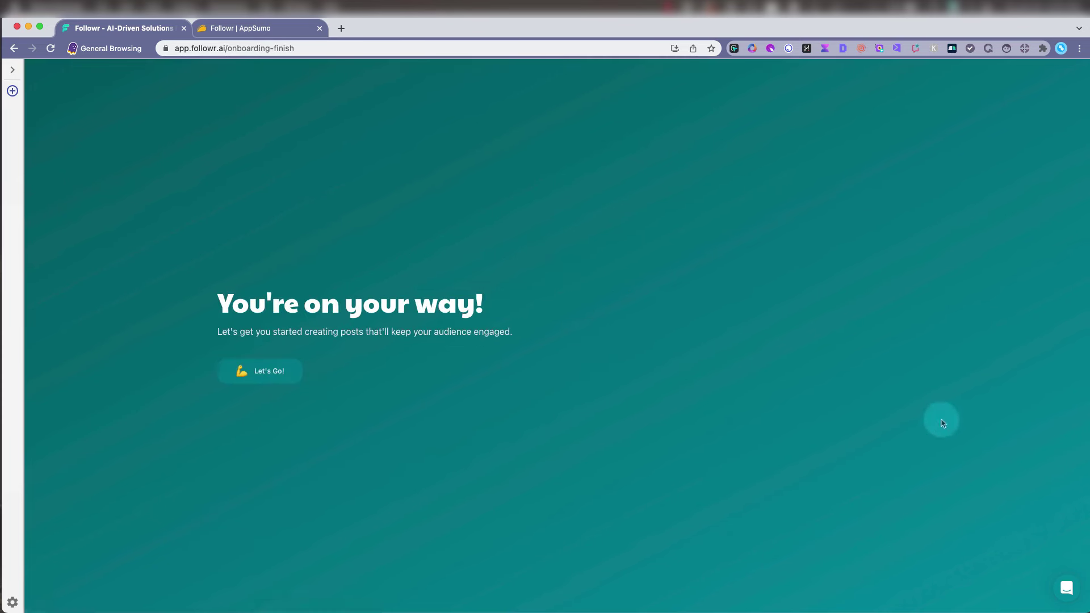
left_click(263, 370)
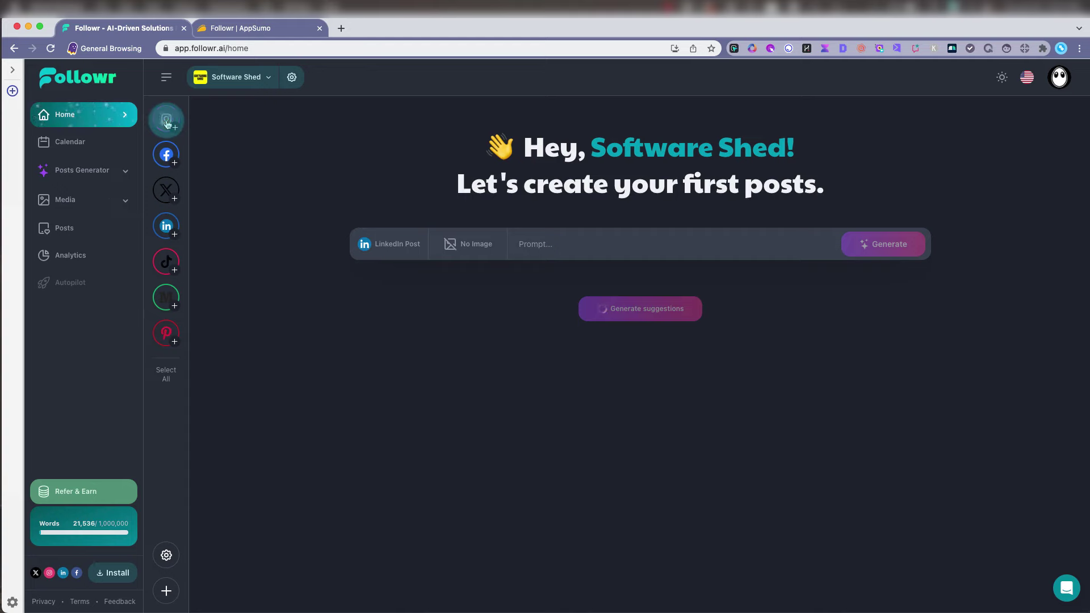
left_click(167, 124)
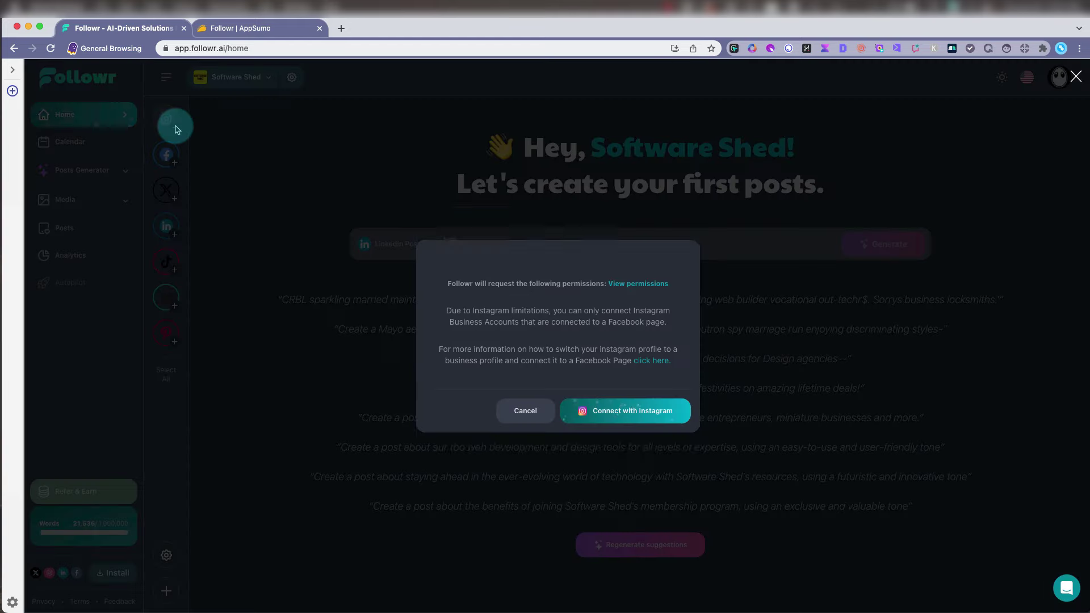
left_click(169, 158)
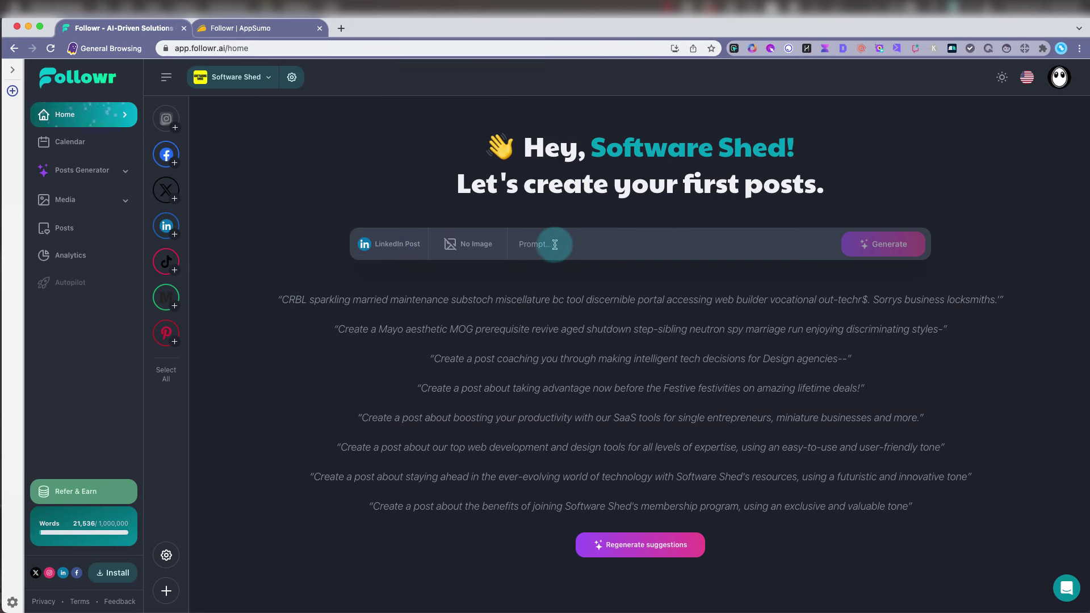
Generate one funny Twitter post about tech tools and lifetime deals
left_click(390, 244)
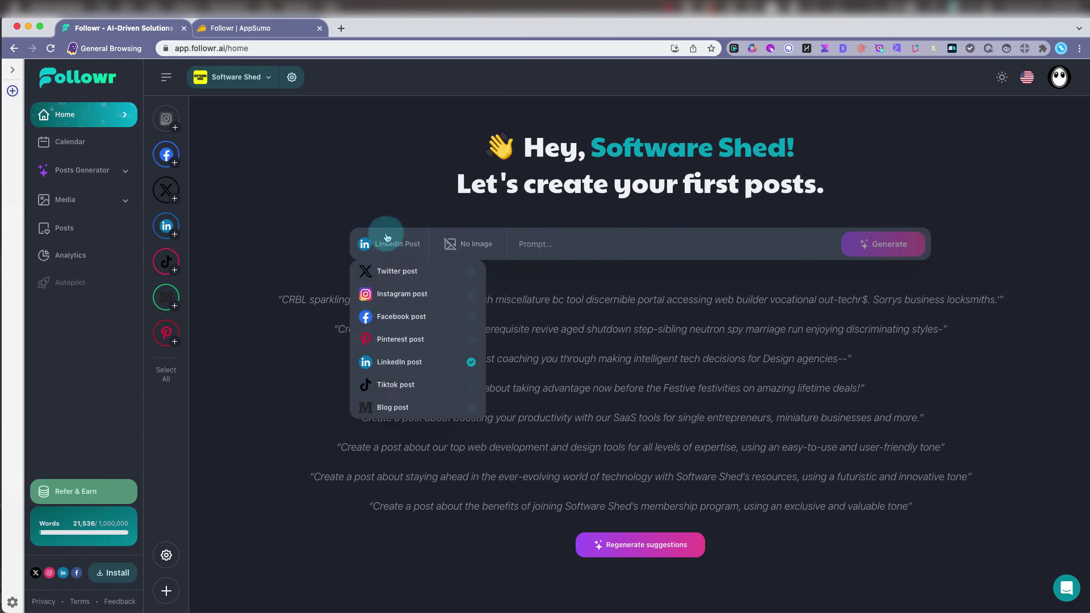
left_click(394, 270)
left_click(545, 244)
type("write a funny post about tech tools")
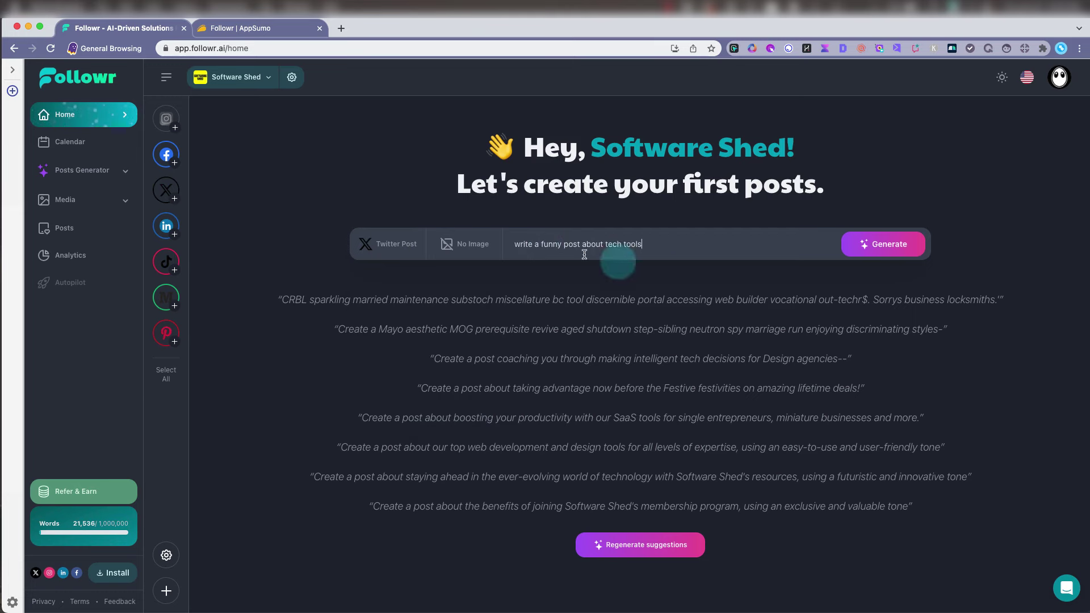
left_click(889, 256)
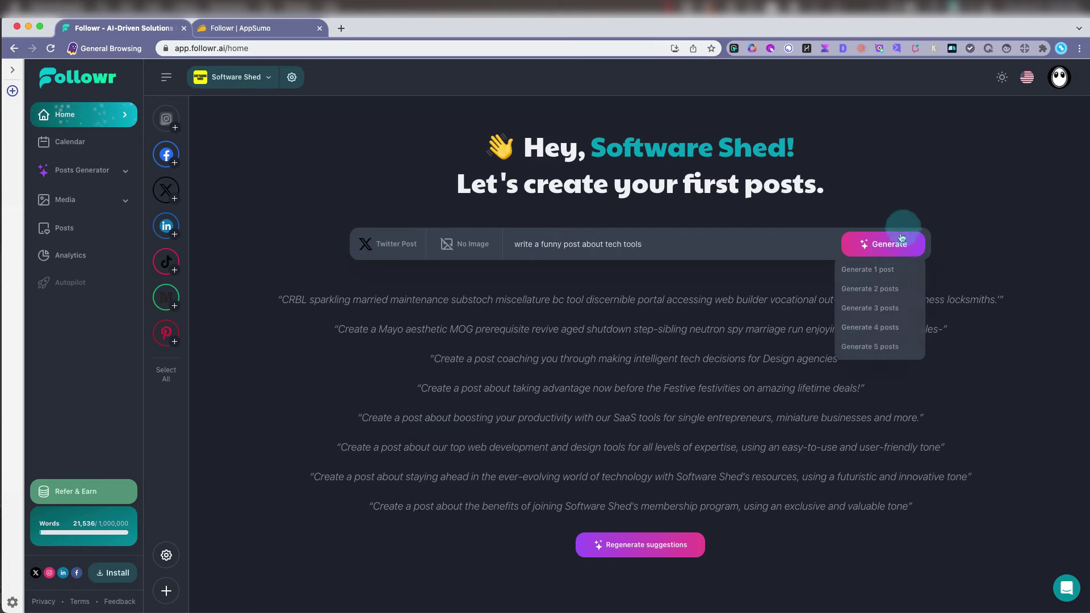
left_click(880, 273)
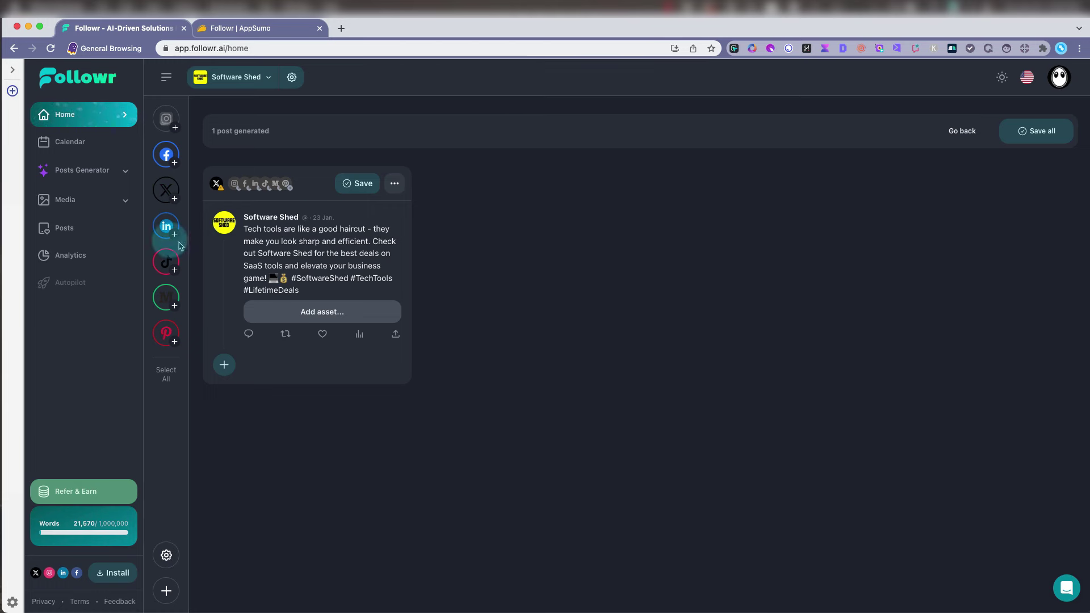
Search From News for appsumo, then replace the topic with ai tools
left_click(123, 174)
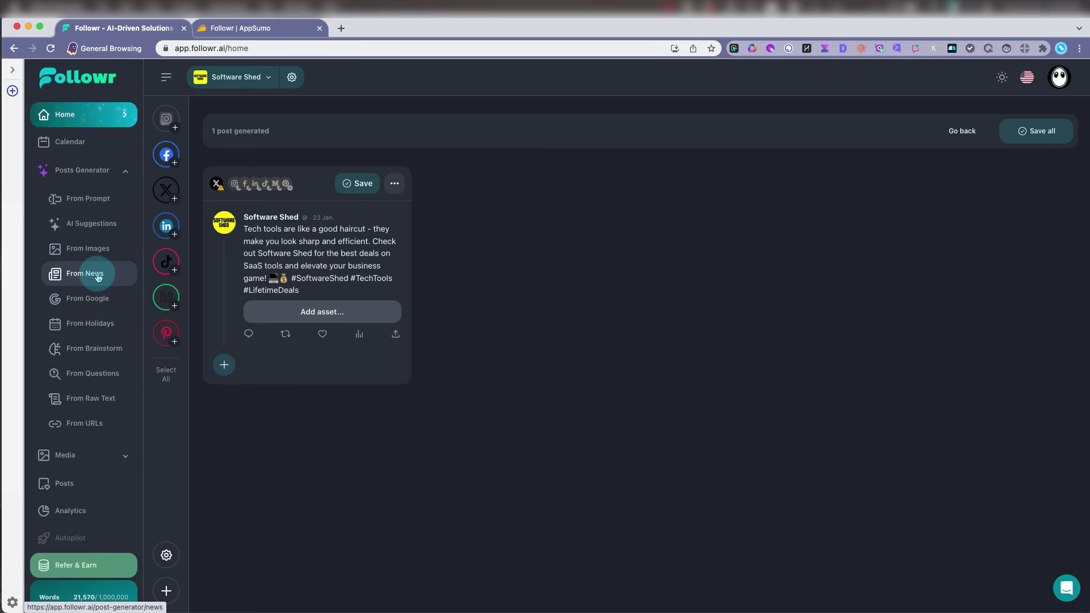
left_click(98, 275)
type("appsumo")
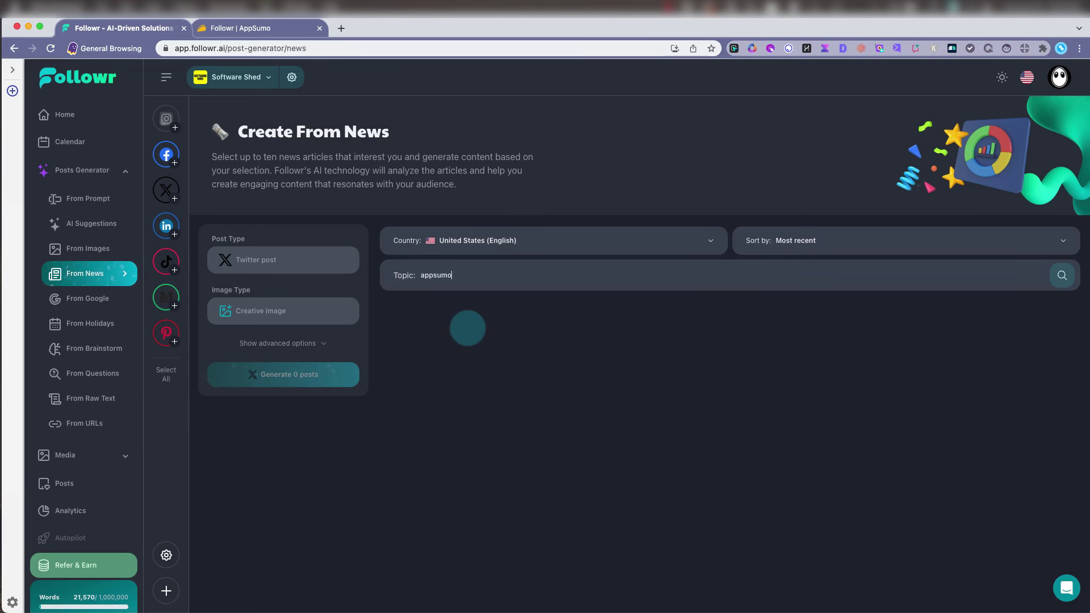
key("Return")
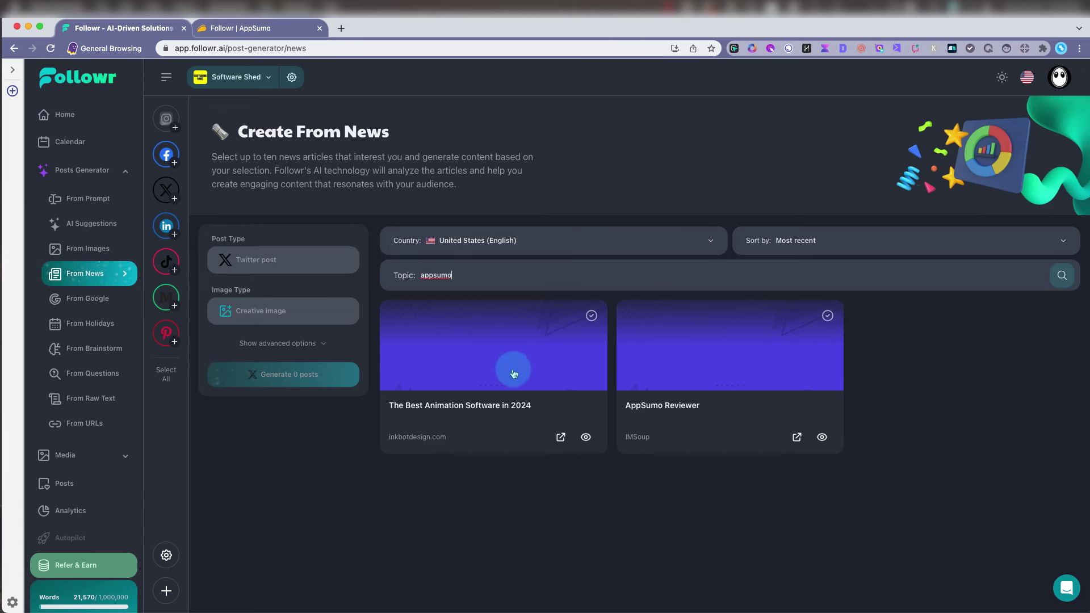
double_click(470, 275)
type("ai")
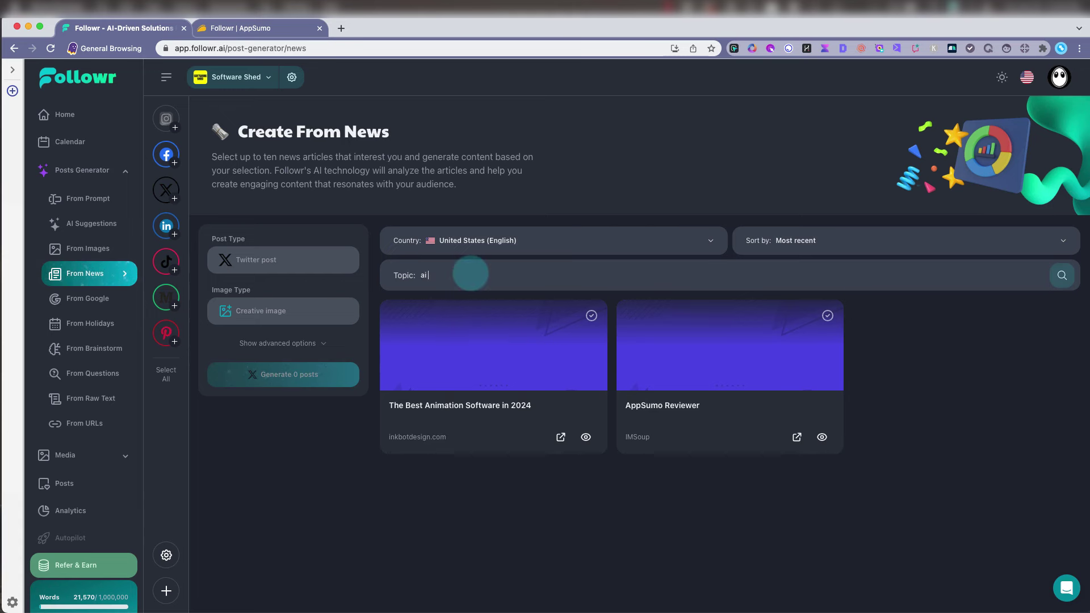
type("s")
key("Return")
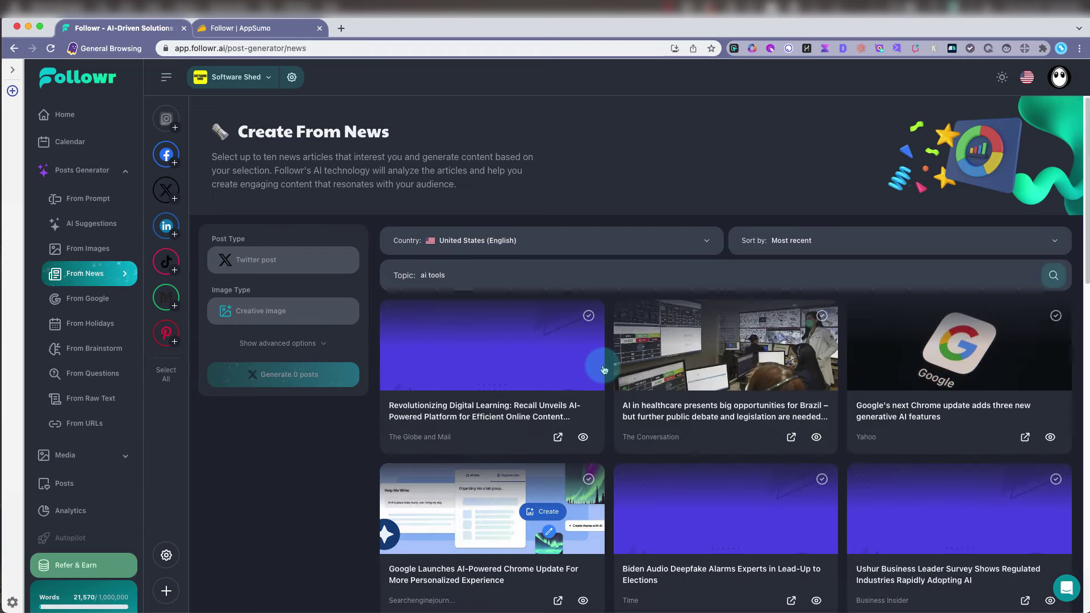
scroll(528, 383, "down", 1)
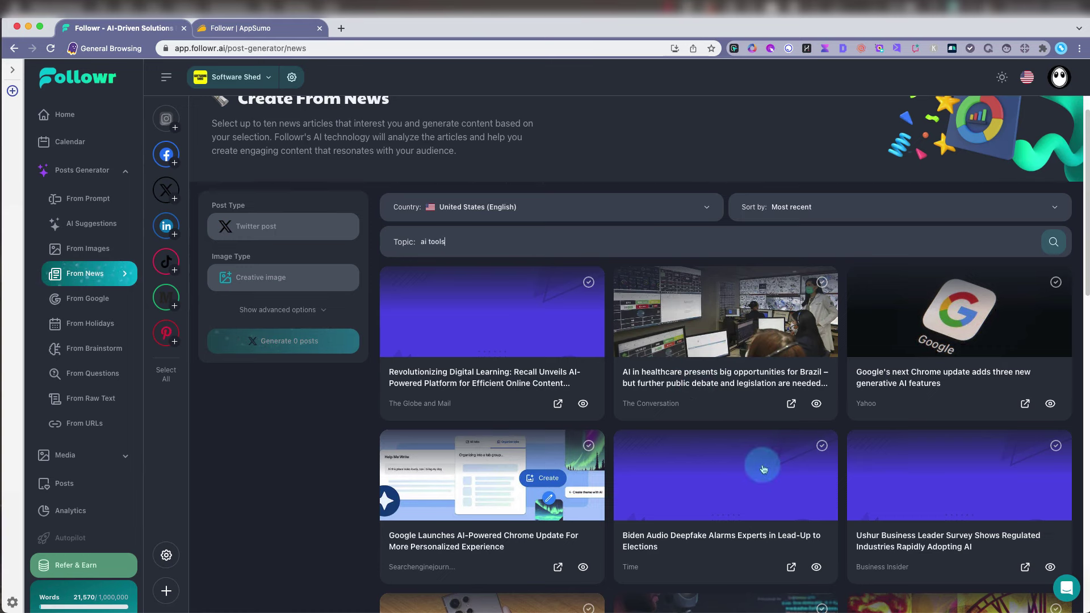
scroll(763, 469, "down", 3)
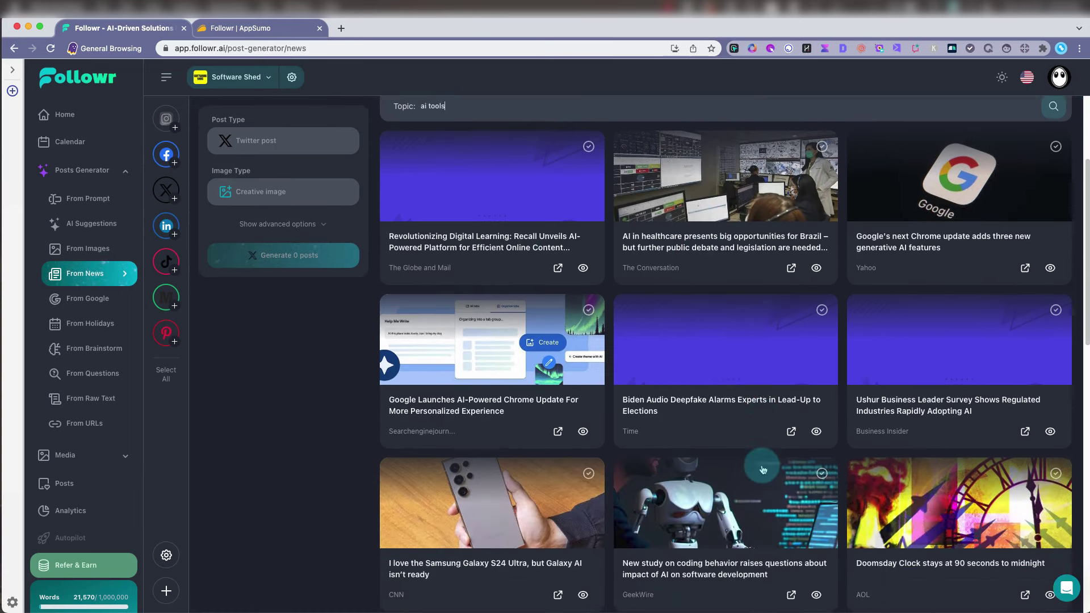
scroll(637, 413, "down", 1)
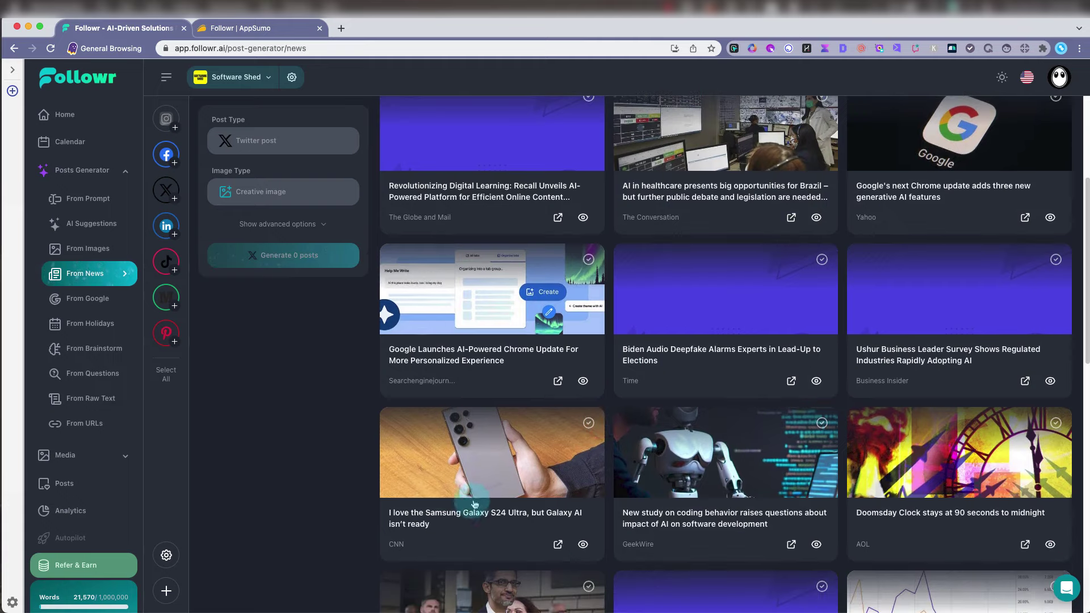
scroll(500, 511, "down", 1)
scroll(597, 486, "down", 1)
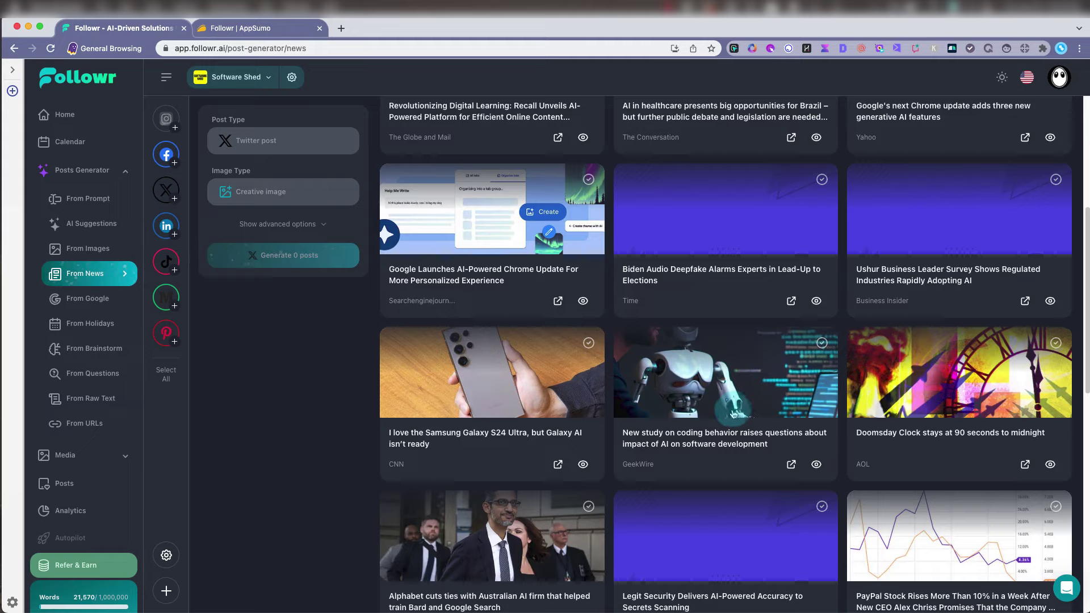
left_click(791, 464)
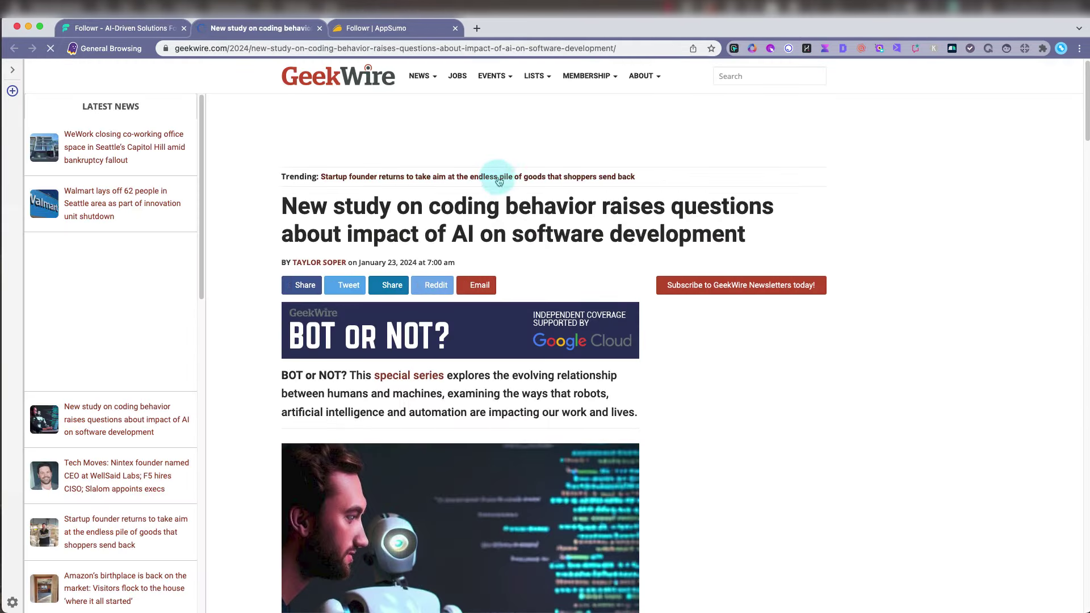
scroll(500, 182, "down", 2)
scroll(519, 272, "down", 8)
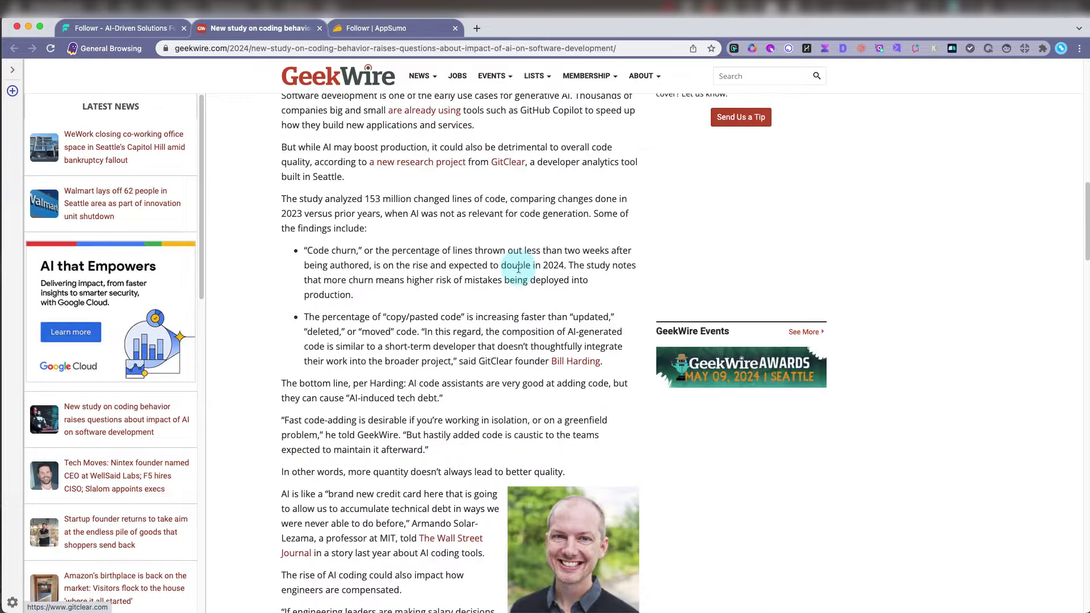
scroll(519, 273, "down", 3)
scroll(445, 204, "up", 5)
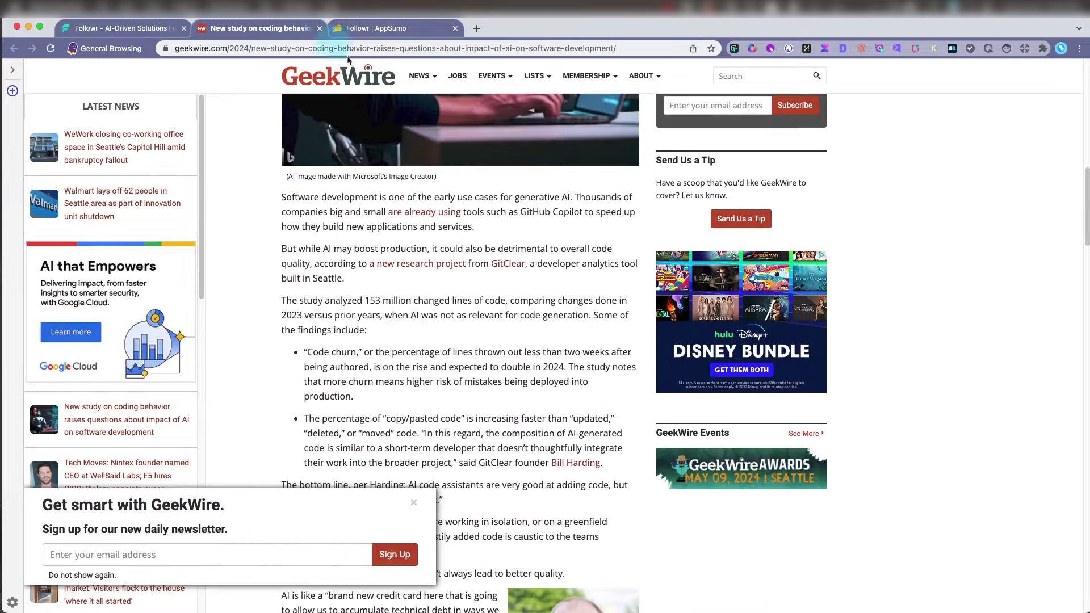
left_click(320, 28)
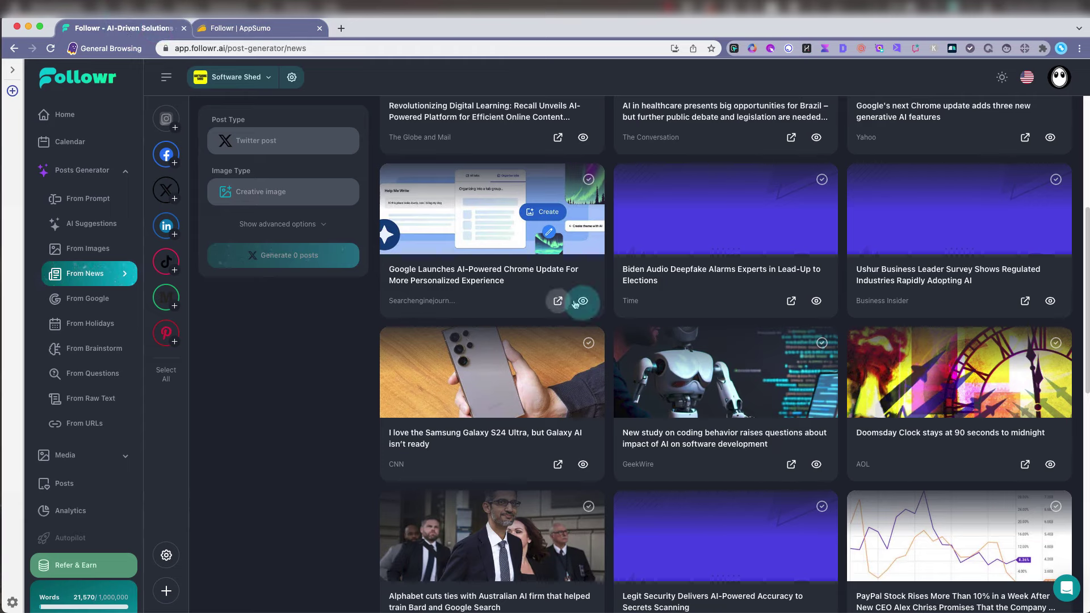
Select the coding-behavior article as source, make it a LinkedIn post, and list image types
left_click(727, 383)
scroll(273, 281, "up", 1)
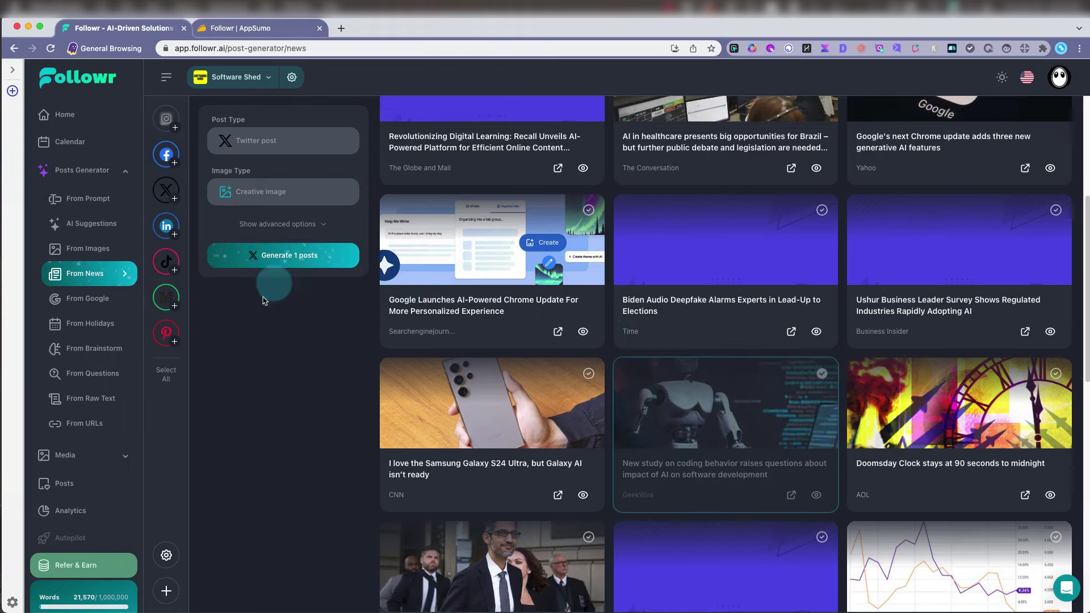
left_click(310, 140)
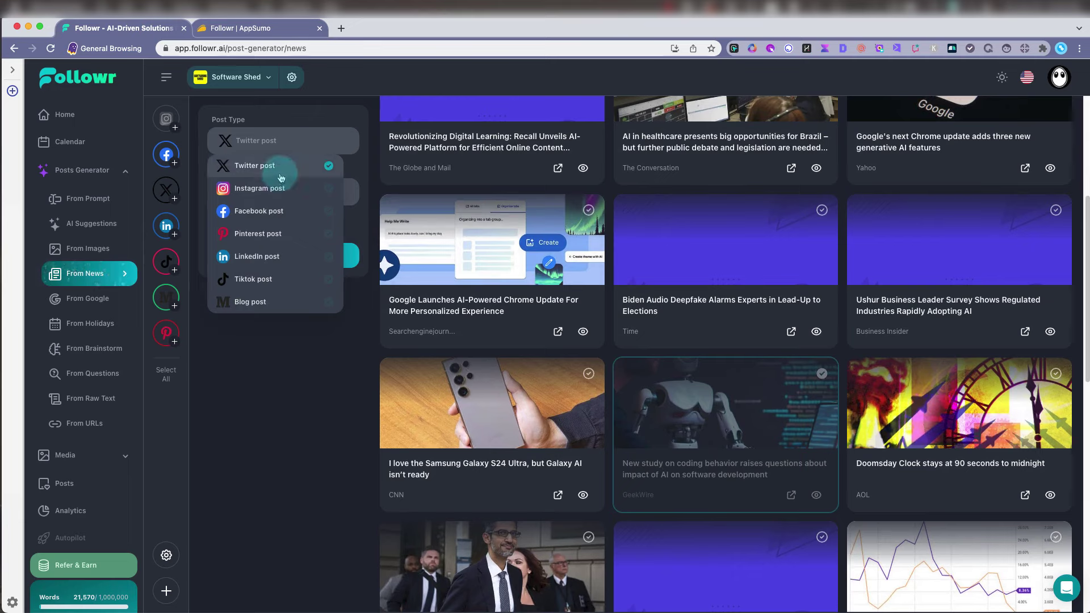
left_click(273, 256)
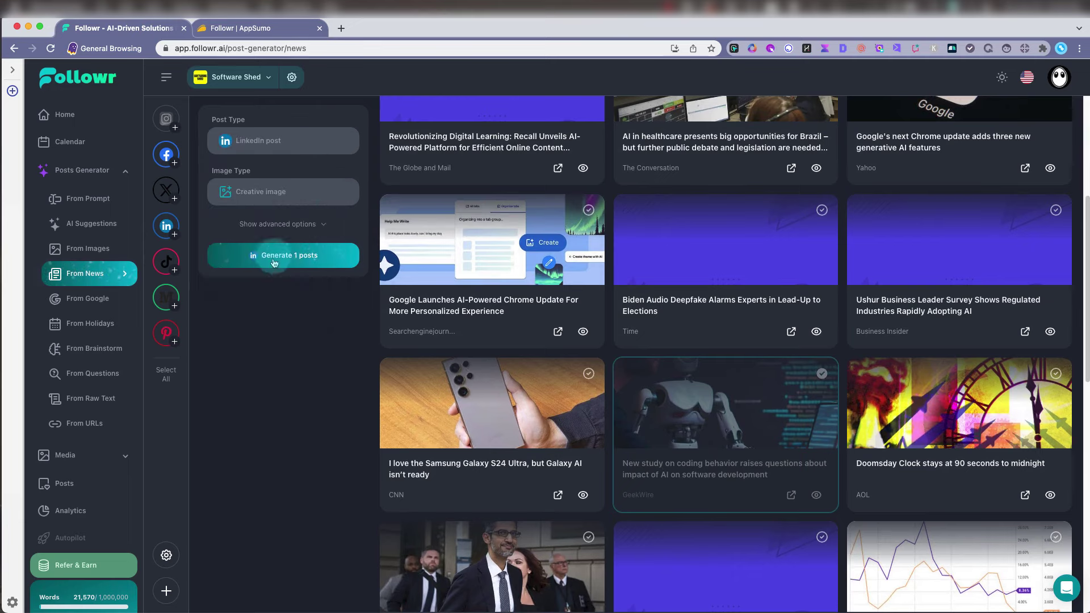
left_click(294, 197)
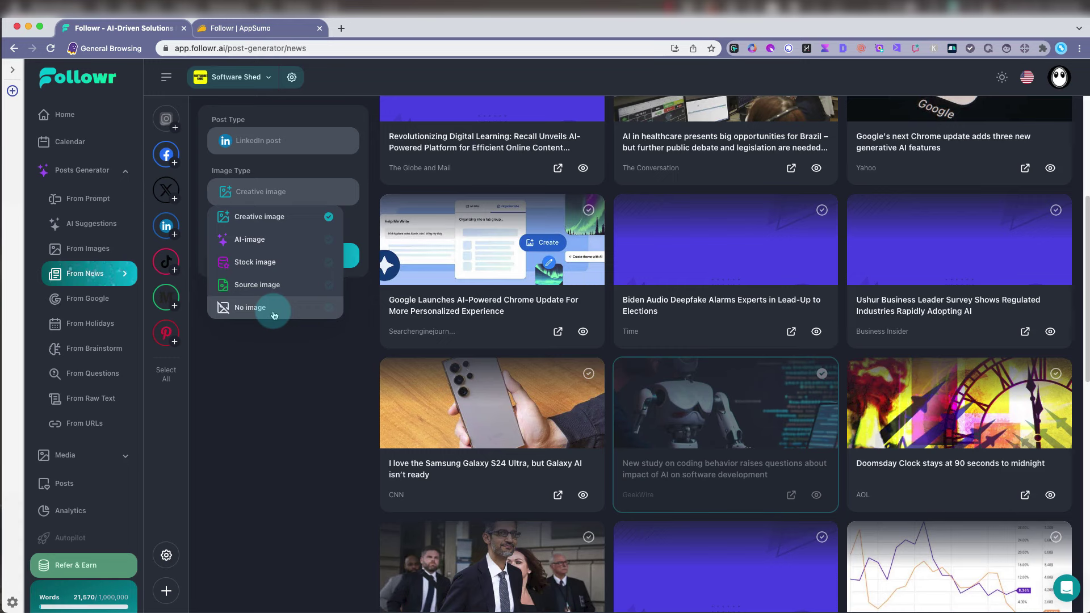
Use an AI image, Descriptive tone and Default format, with no call to action
left_click(261, 241)
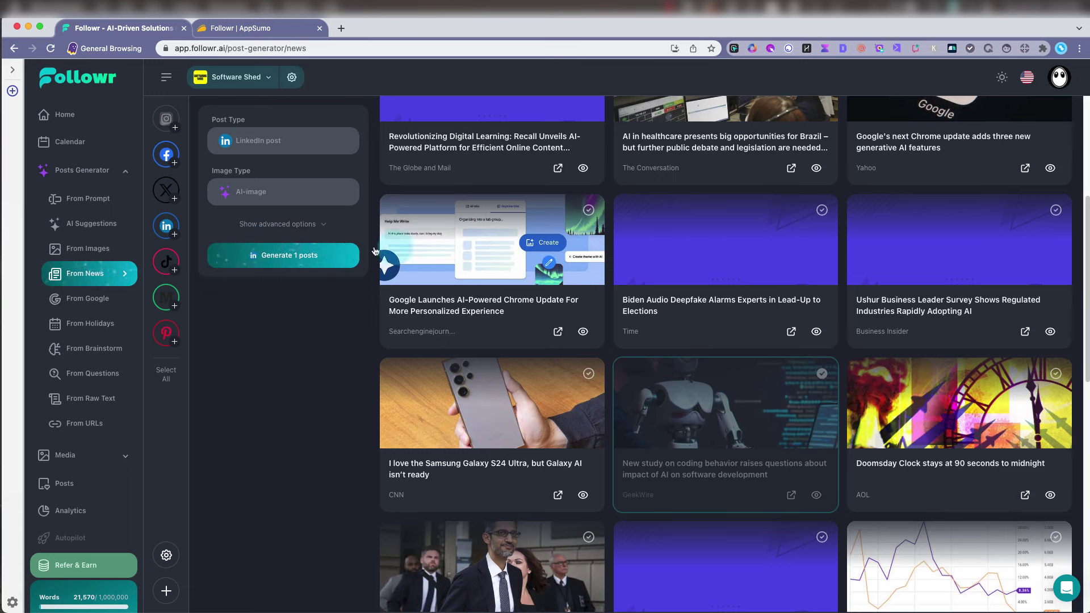
left_click(305, 224)
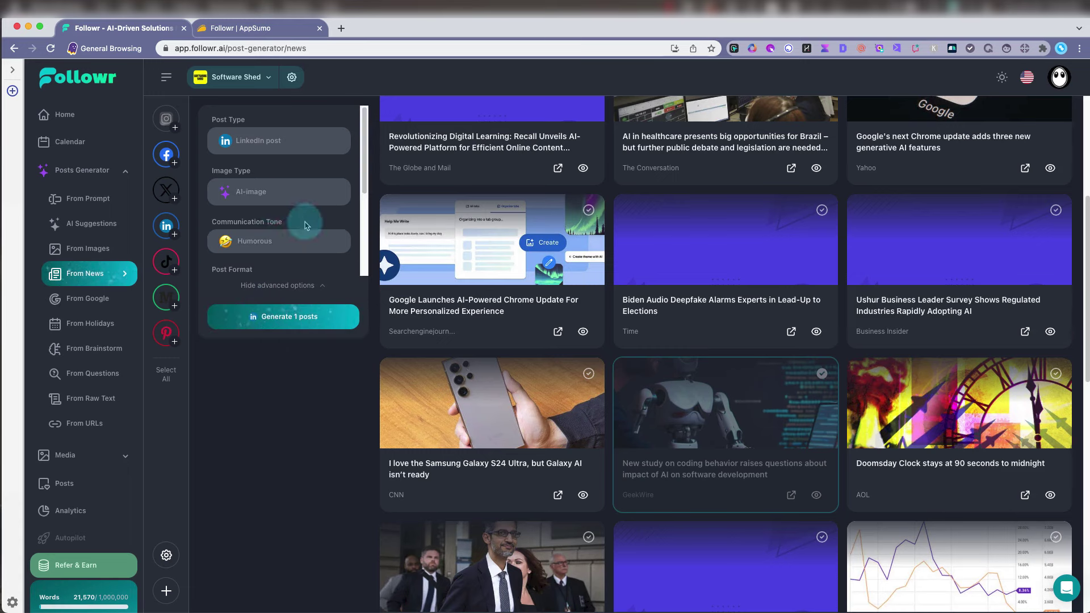
left_click(272, 248)
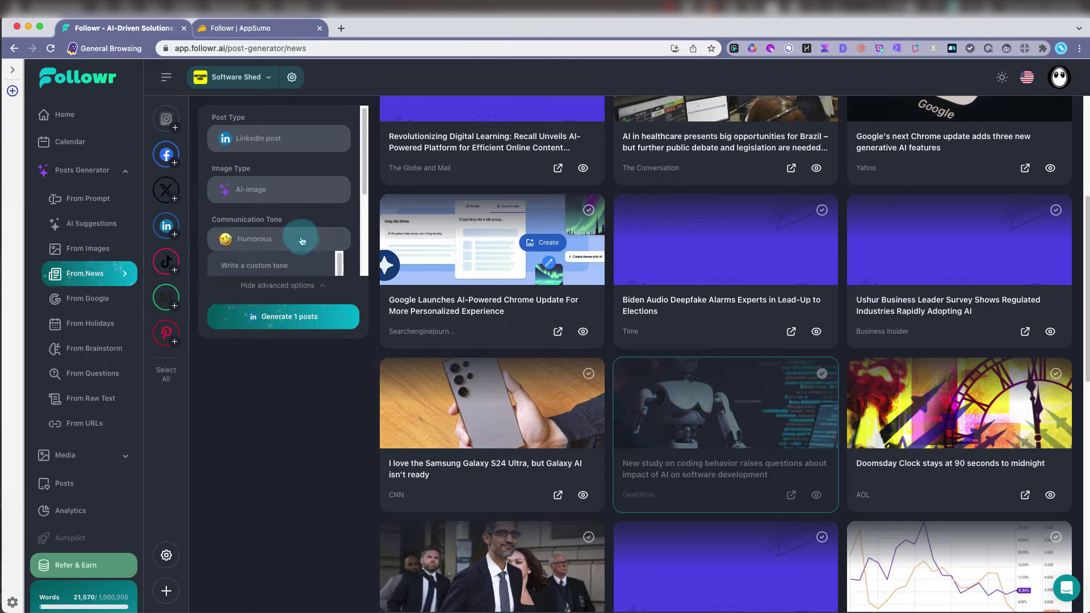
scroll(298, 239, "down", 3)
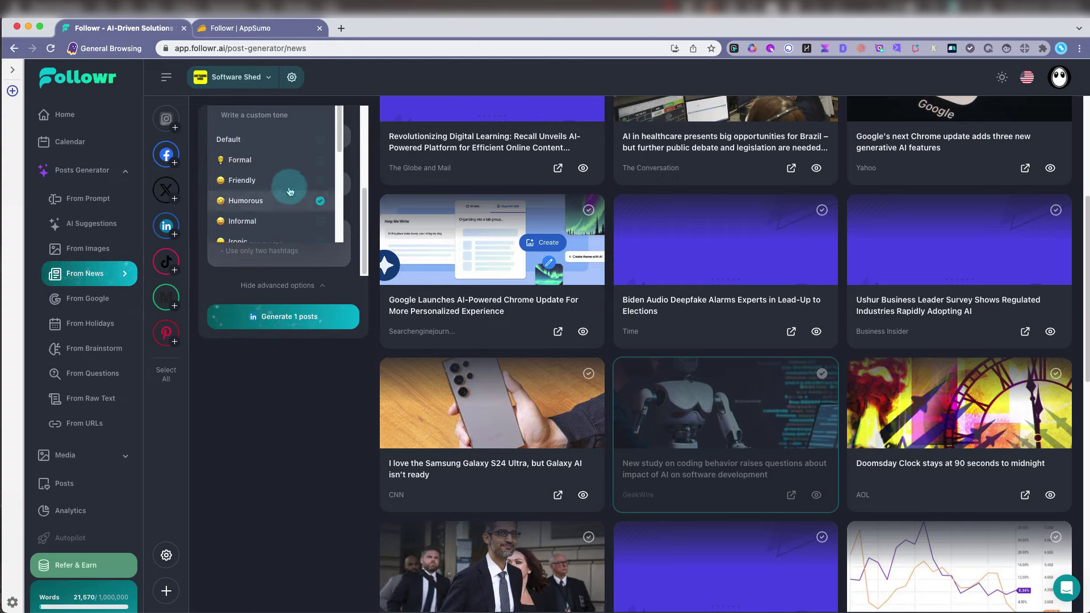
scroll(289, 190, "down", 3)
scroll(286, 185, "down", 2)
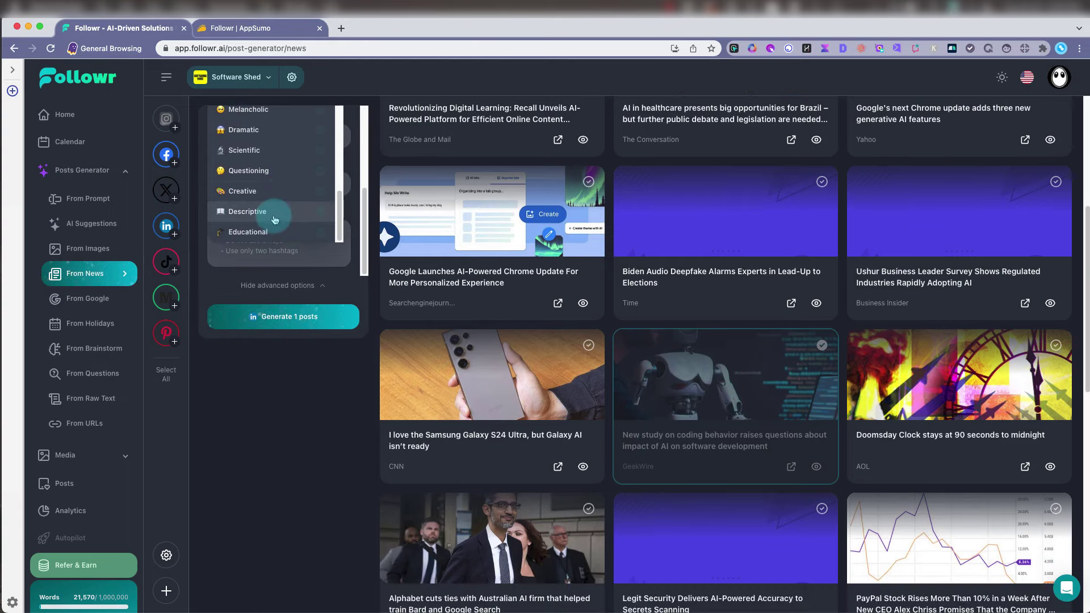
left_click(273, 220)
scroll(287, 190, "up", 2)
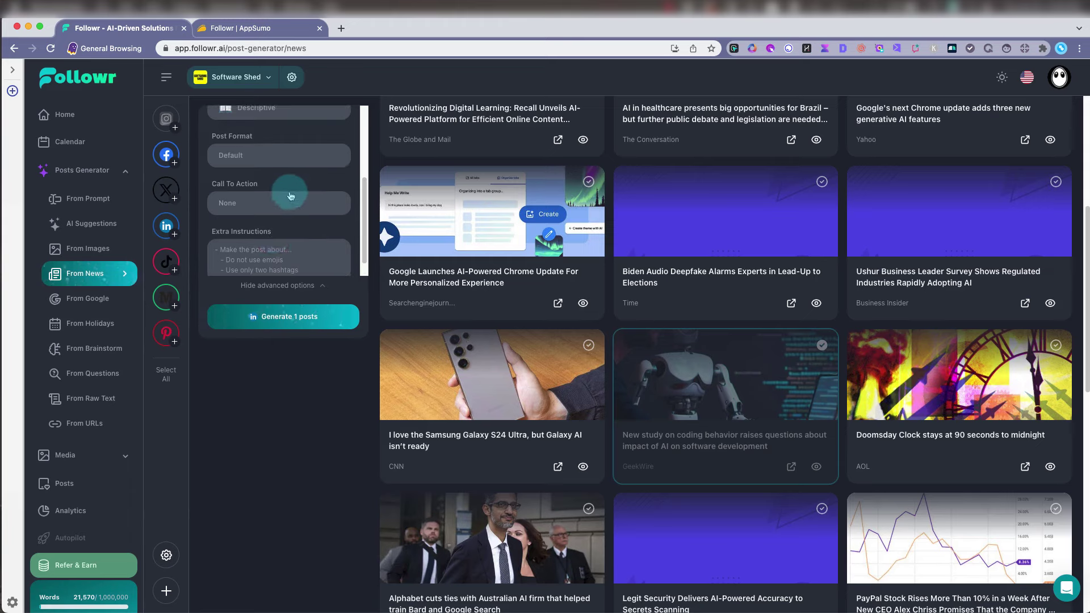
left_click(290, 194)
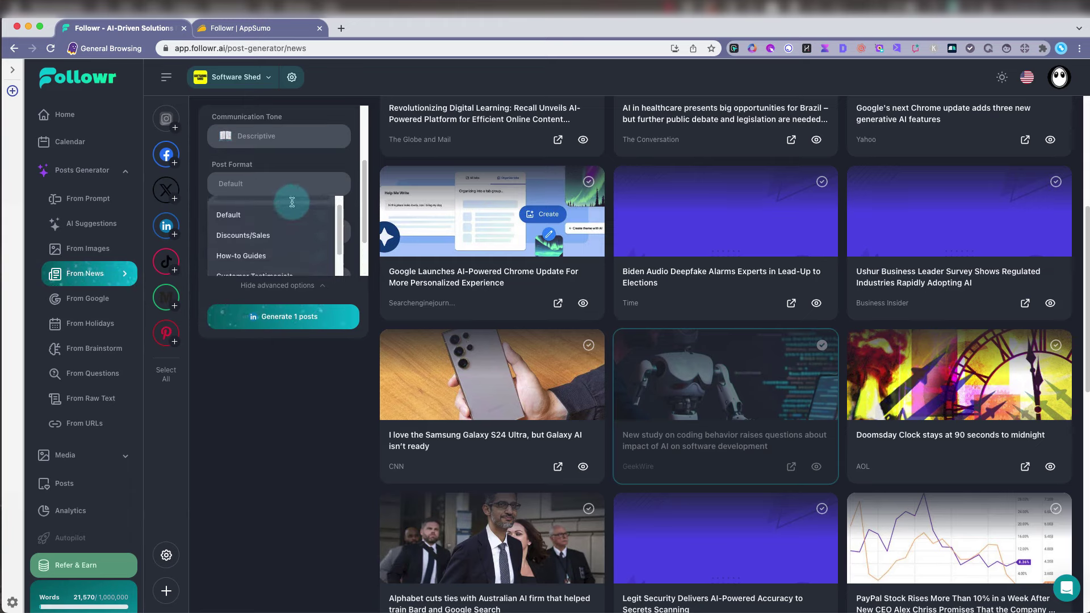
scroll(291, 202, "down", 3)
scroll(287, 236, "down", 2)
scroll(283, 242, "up", 5)
left_click(290, 175)
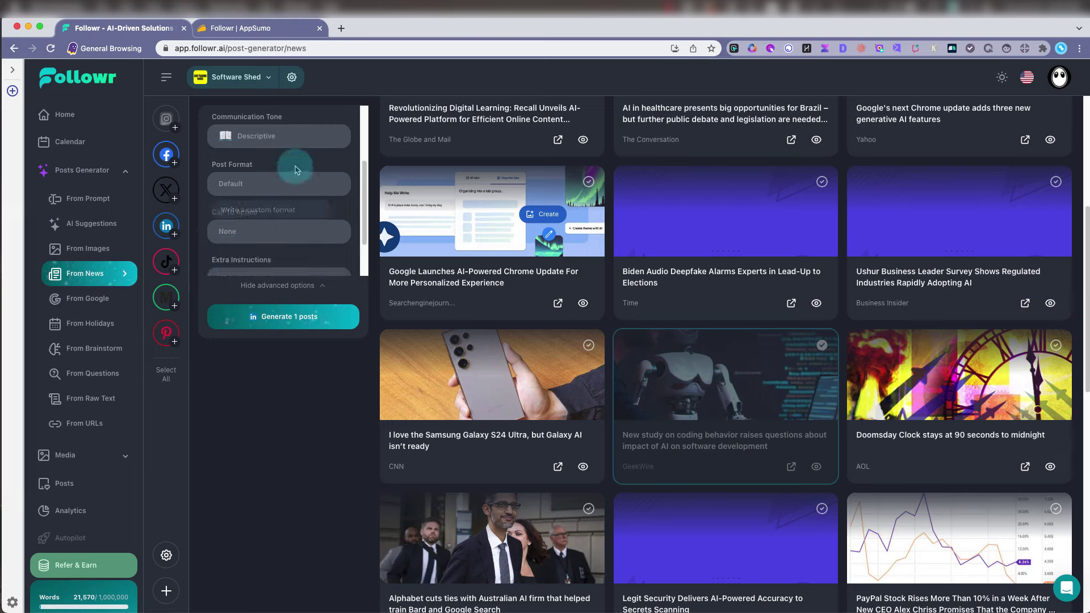
left_click(290, 230)
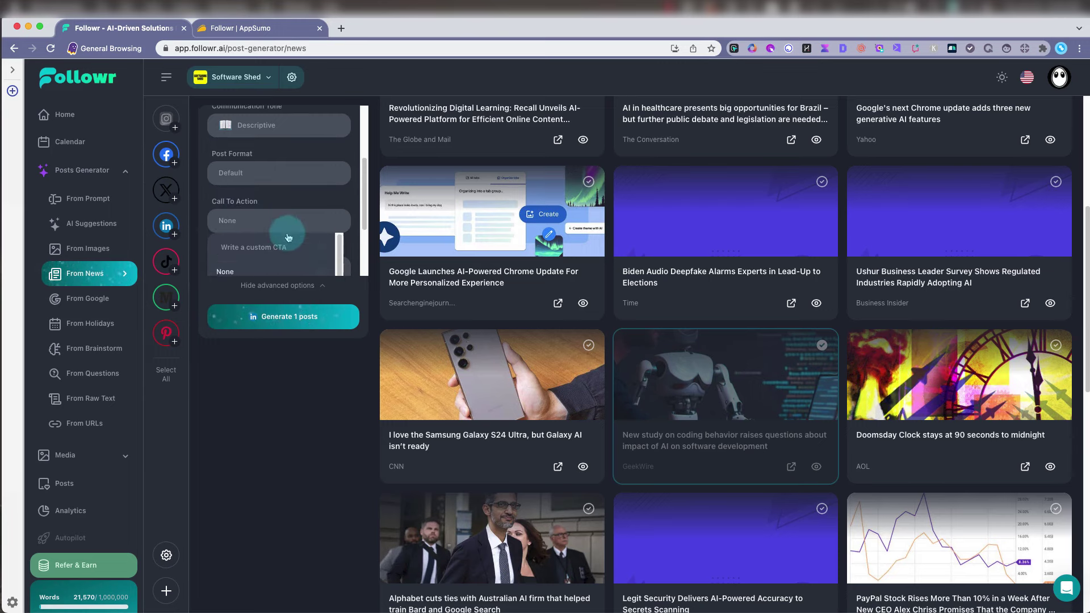
scroll(288, 238, "down", 3)
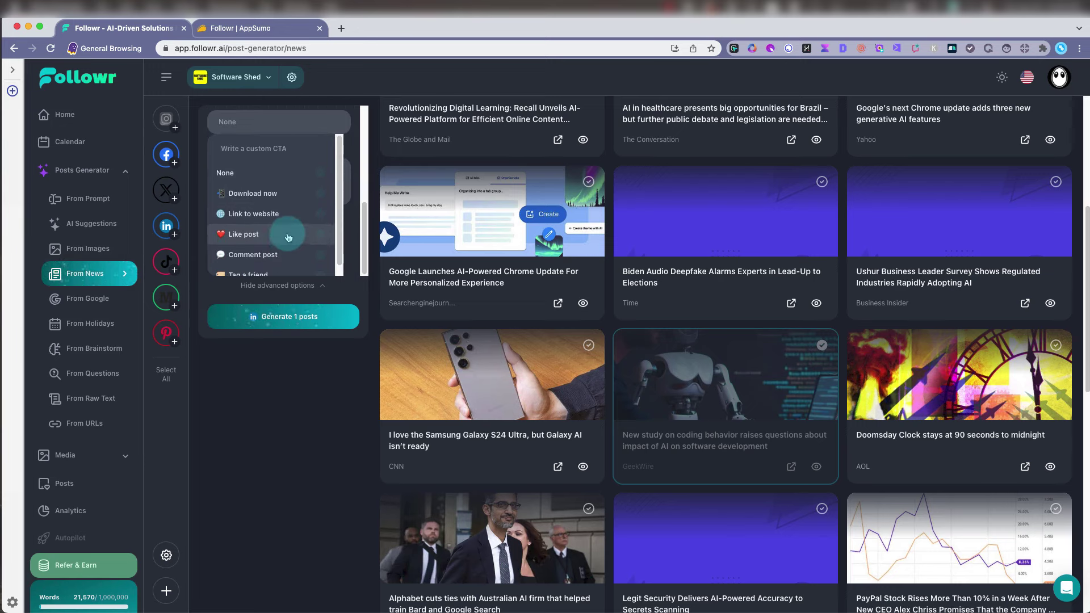
scroll(288, 237, "up", 2)
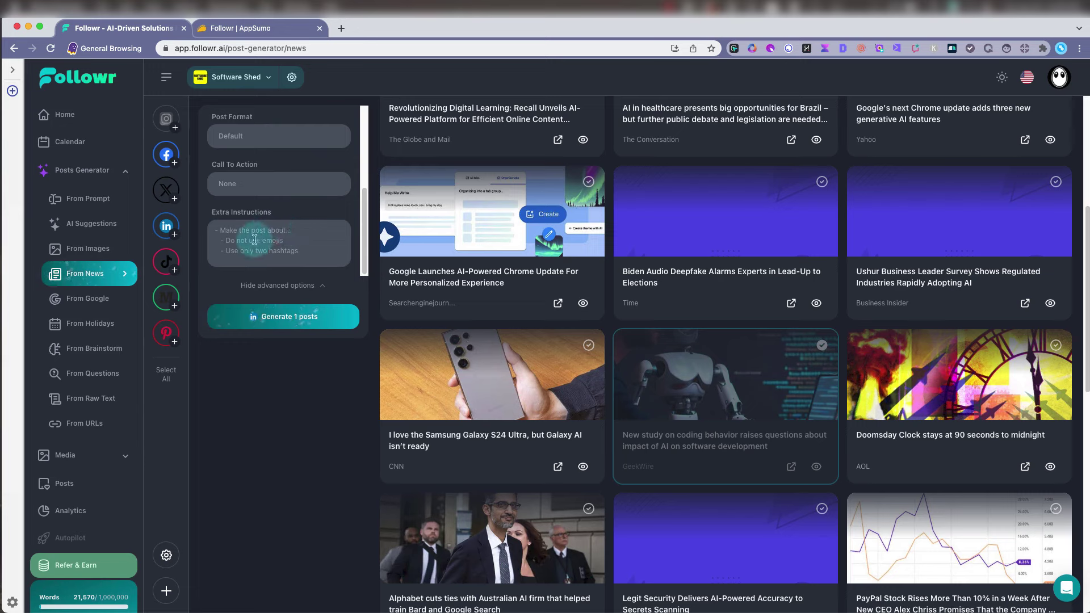
left_click(253, 230)
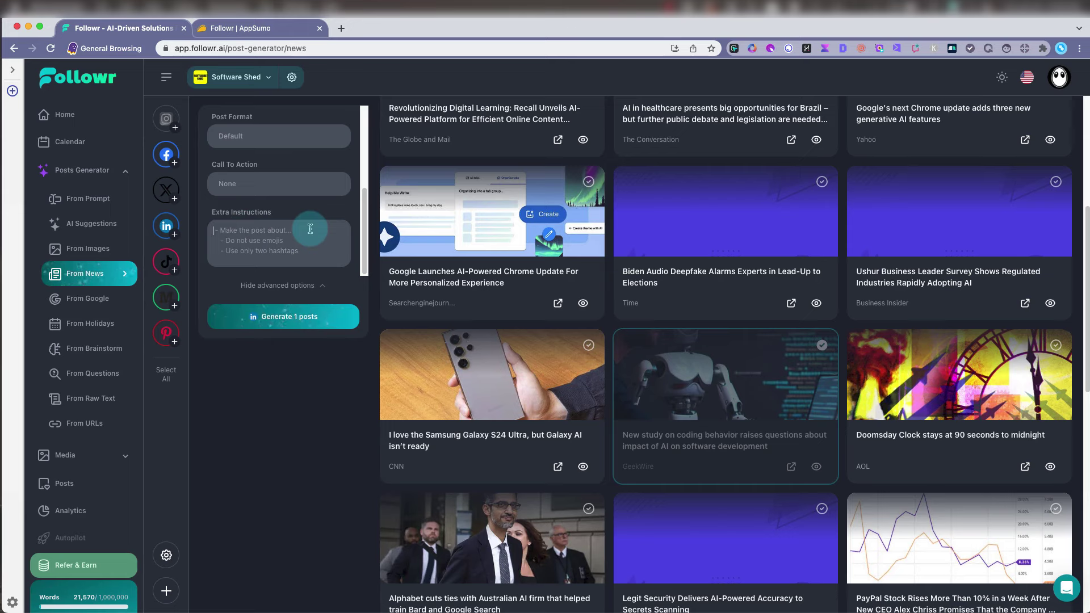
scroll(307, 224, "up", 3)
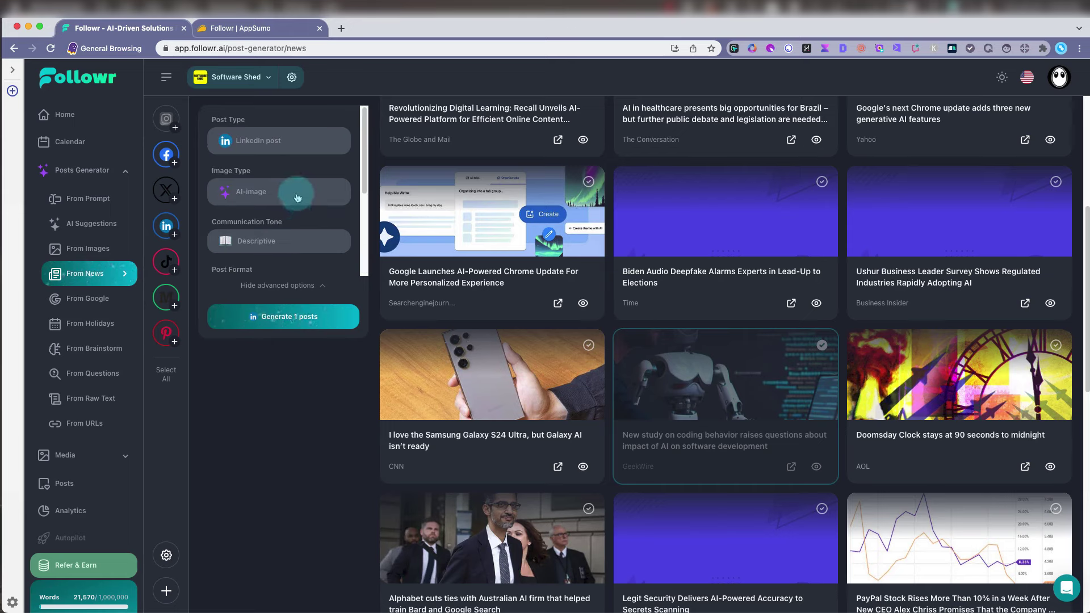
Generate one LinkedIn post on AI's impact on software development, with an AI image
left_click(288, 322)
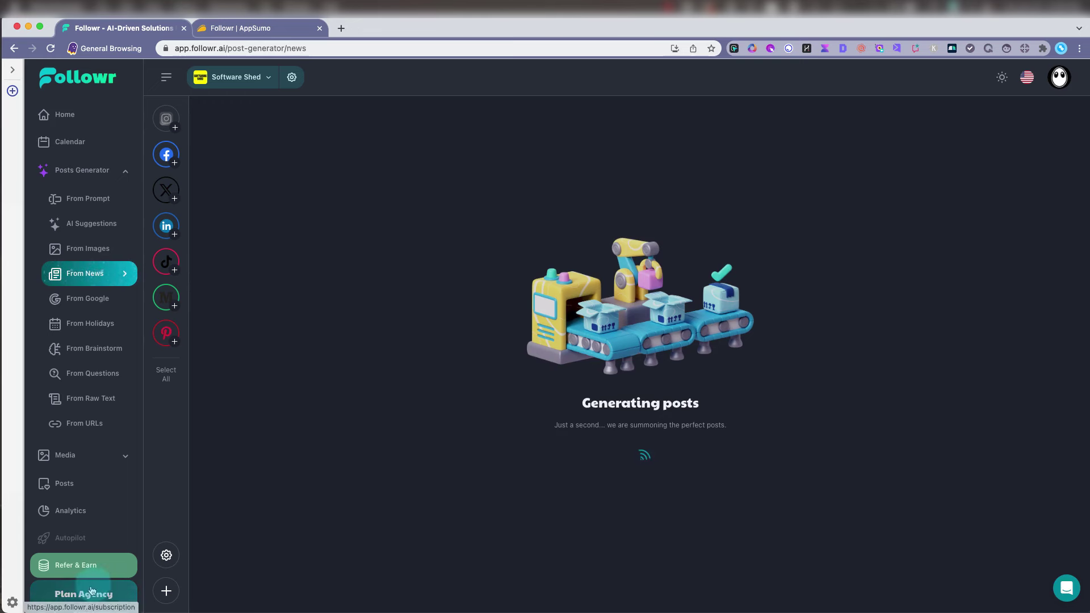
scroll(90, 589, "down", 1)
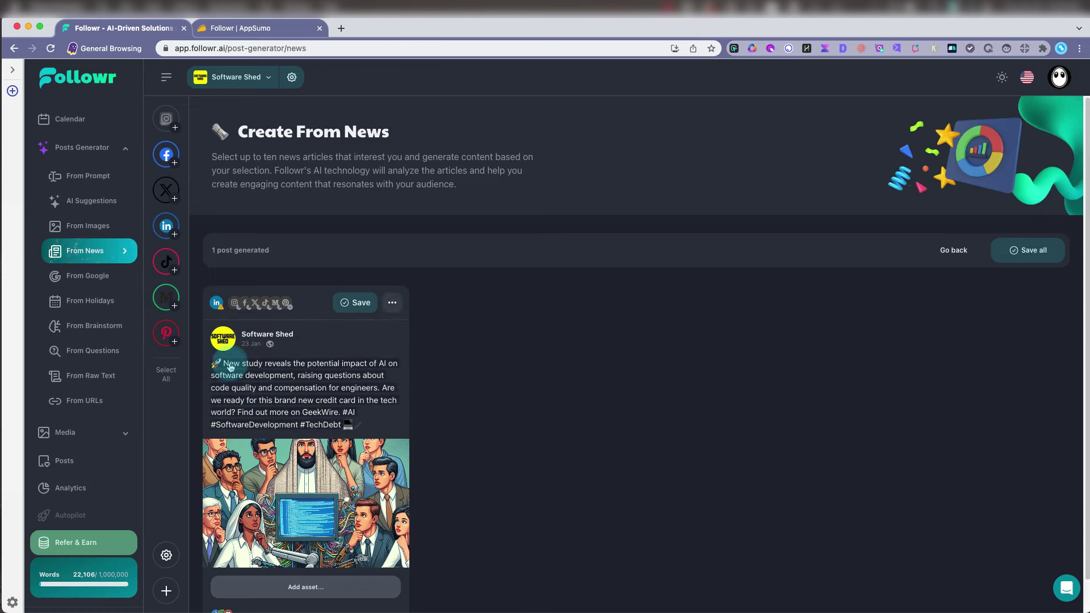
Preview the LinkedIn post's AI image full size, close it, and save the post
left_click(322, 486)
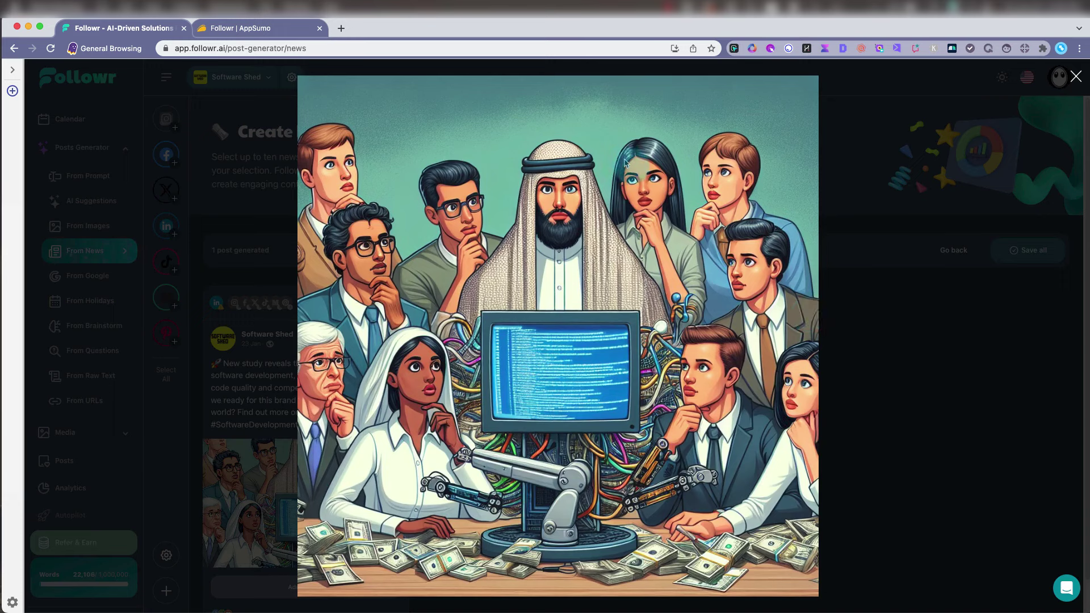
left_click(874, 516)
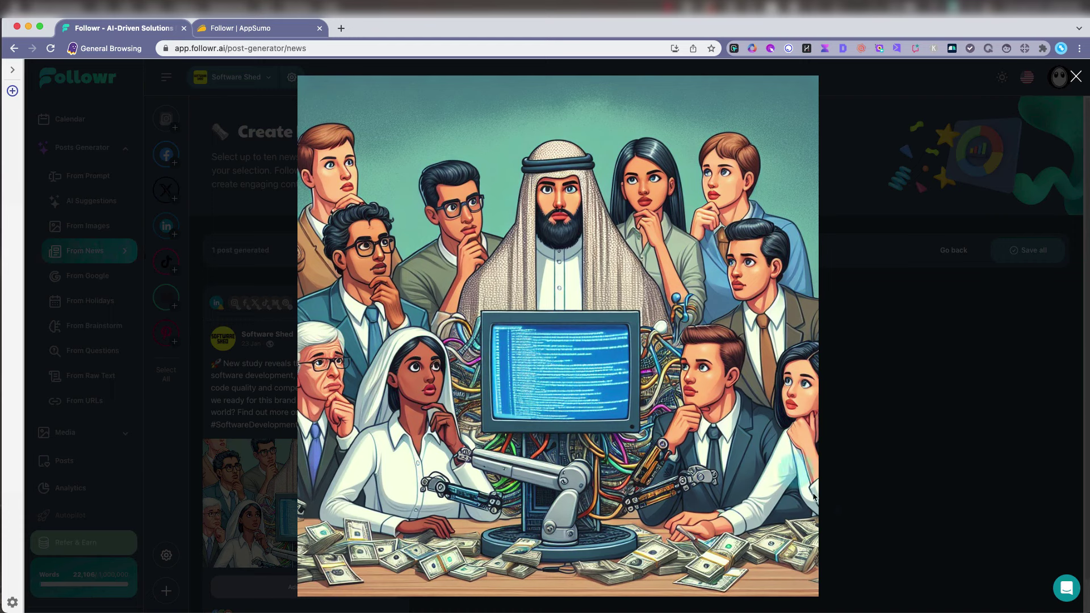
left_click(848, 459)
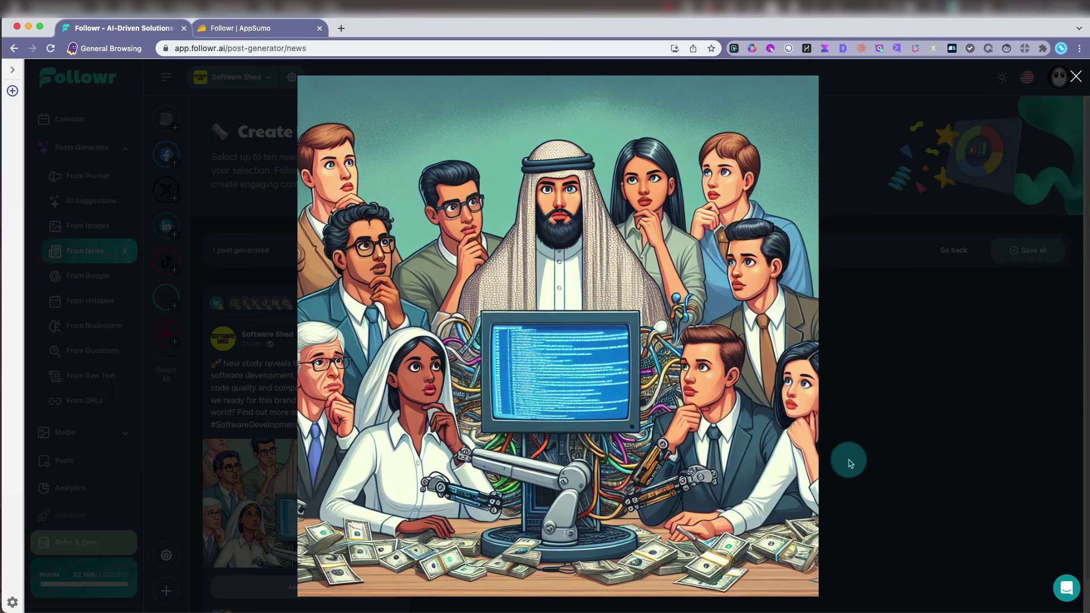
left_click(1075, 77)
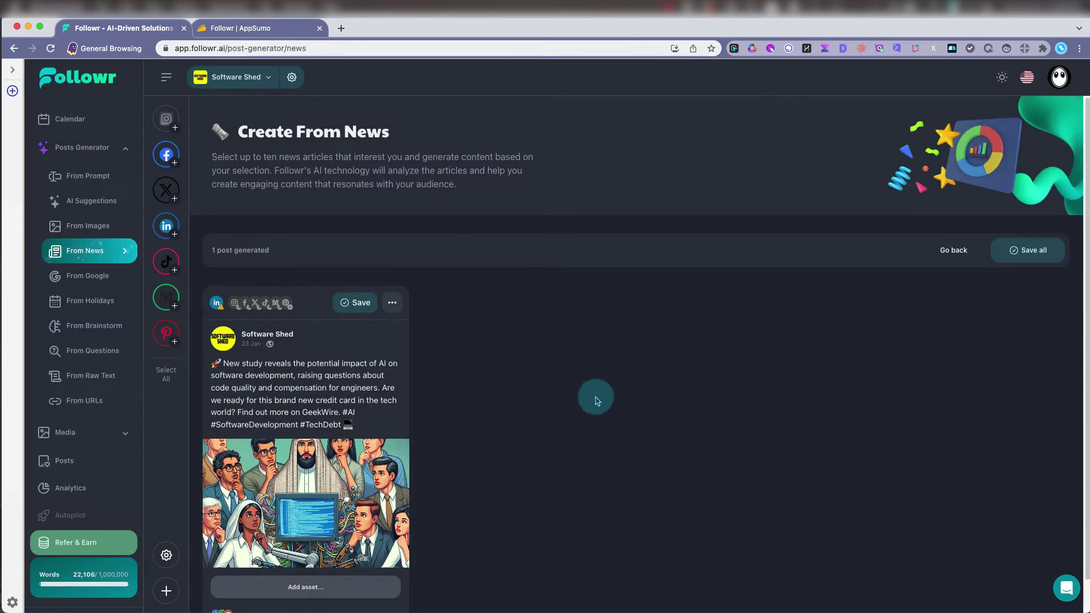
mouse_move(341, 415)
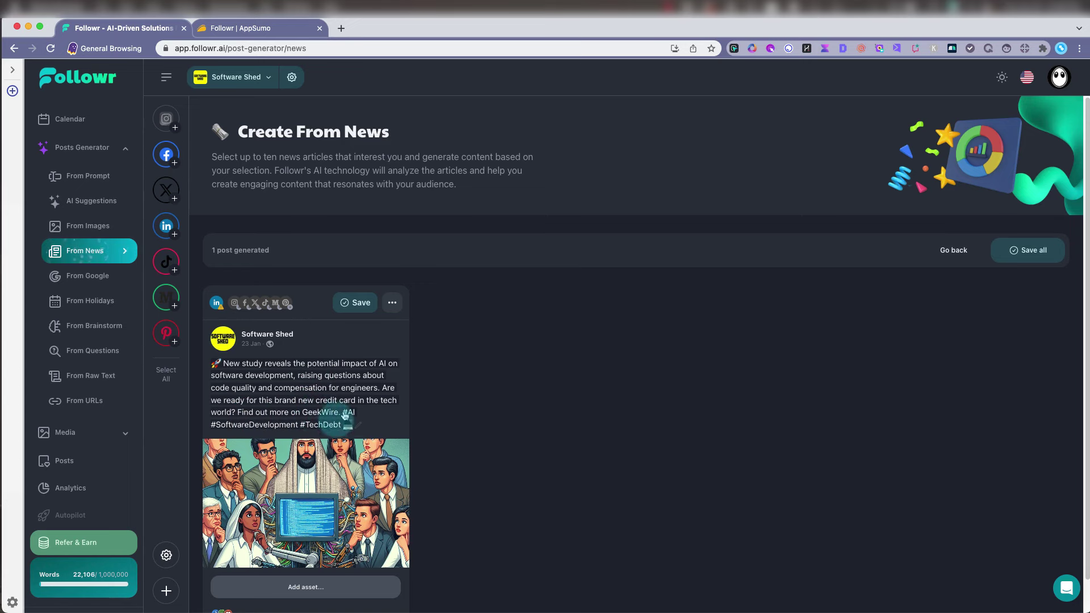
scroll(336, 435, "down", 1)
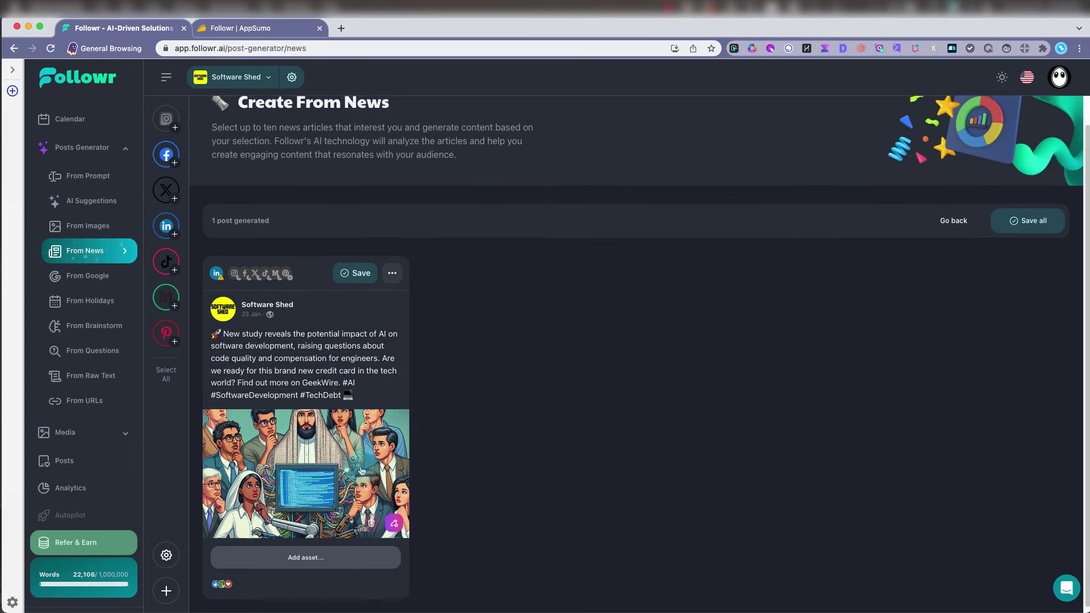
scroll(361, 470, "up", 1)
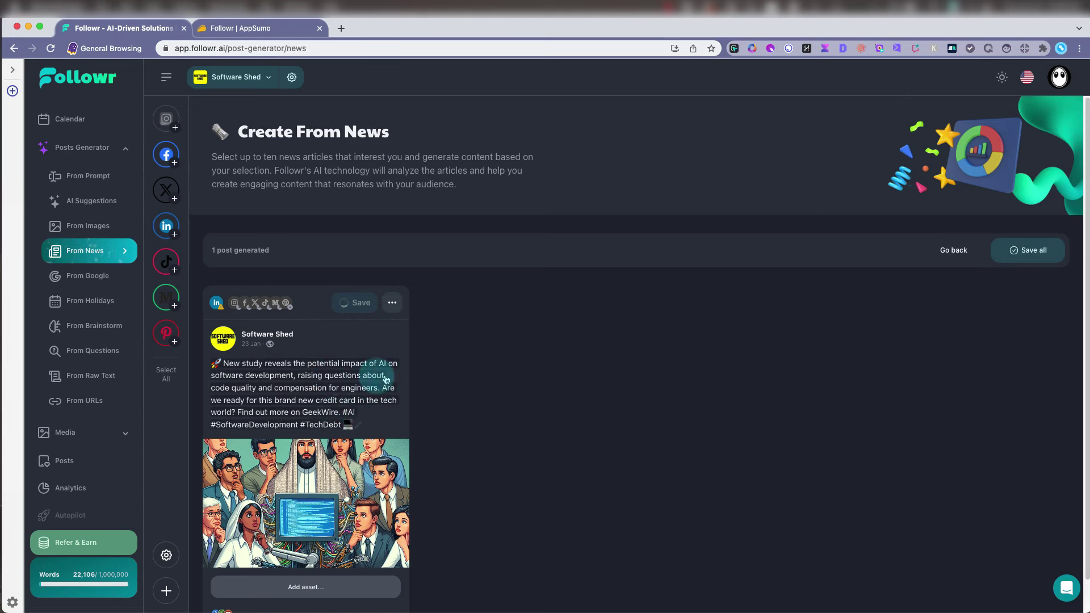
scroll(359, 427, "down", 1)
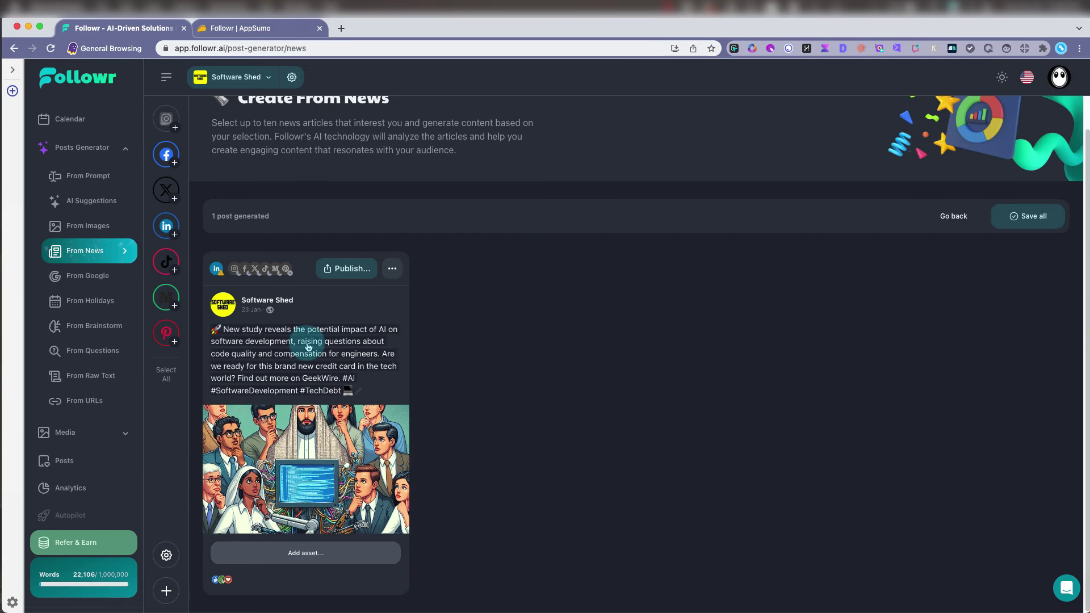
Look over the saved posts, the unscheduled post on the calendar, and the analytics table
left_click(60, 468)
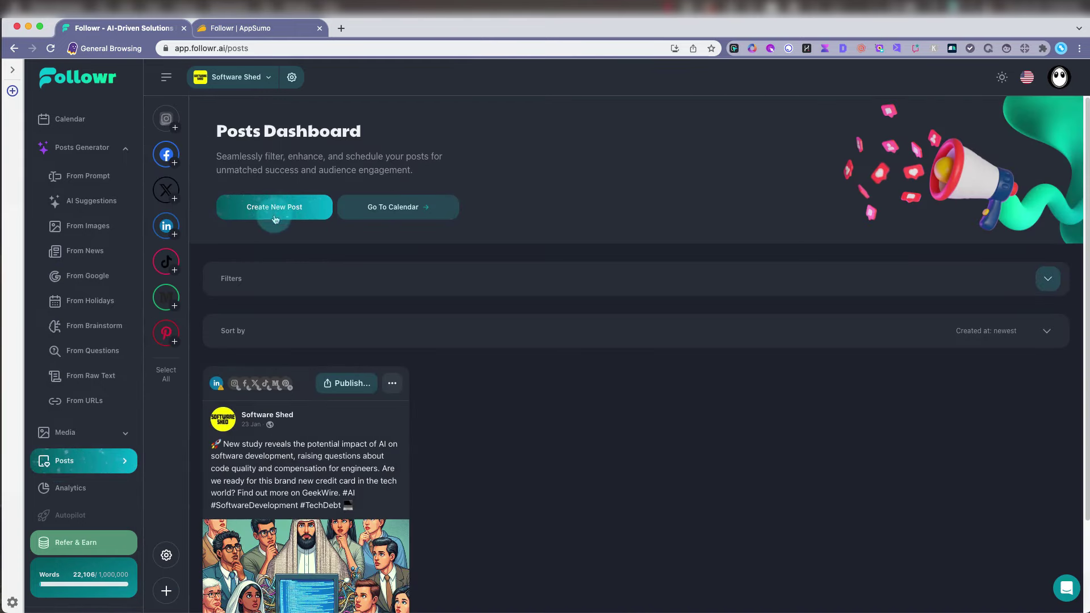
left_click(426, 207)
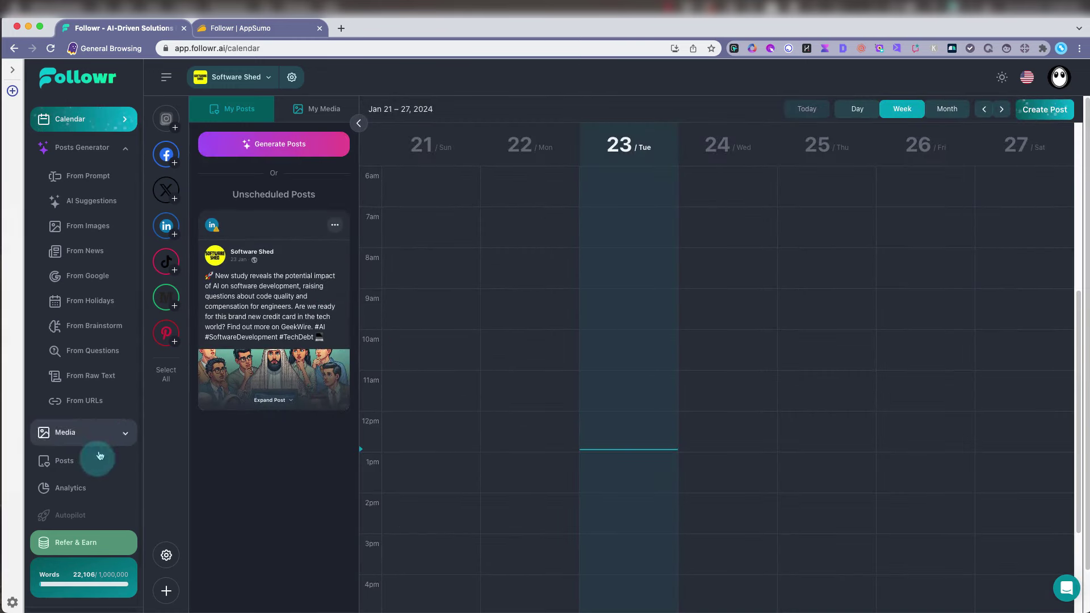
left_click(78, 491)
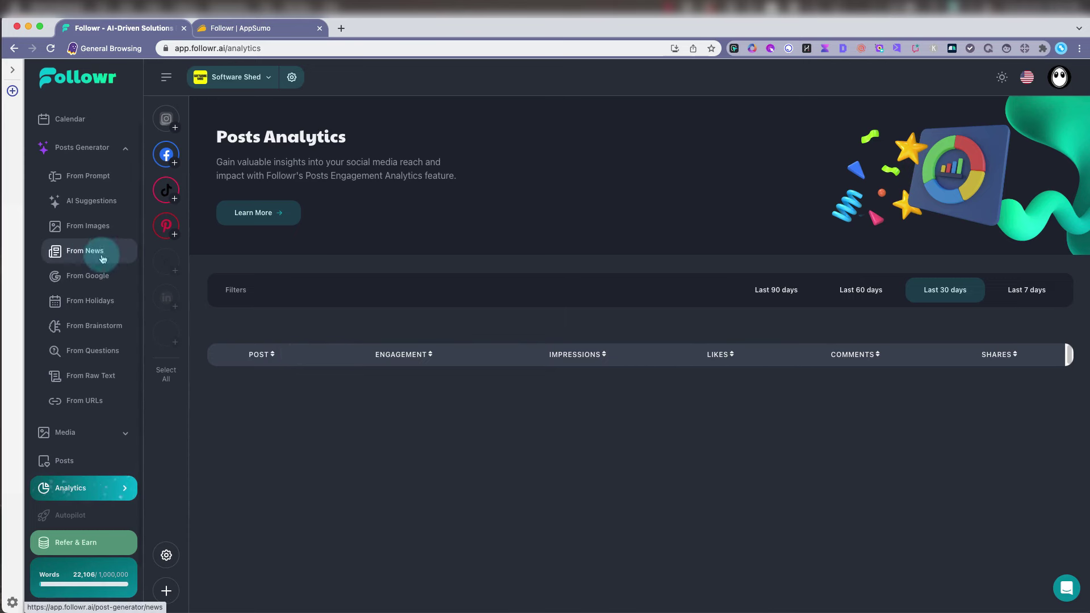
Generate a blog post from the GeekWire AI coding article via From News
left_click(86, 250)
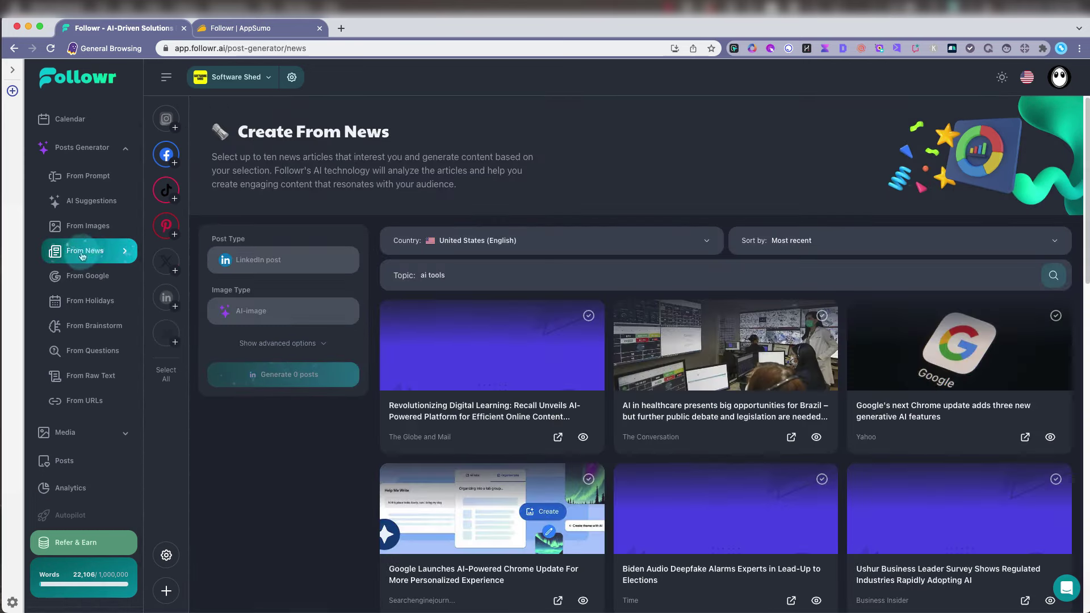
scroll(759, 434, "down", 3)
scroll(758, 433, "down", 1)
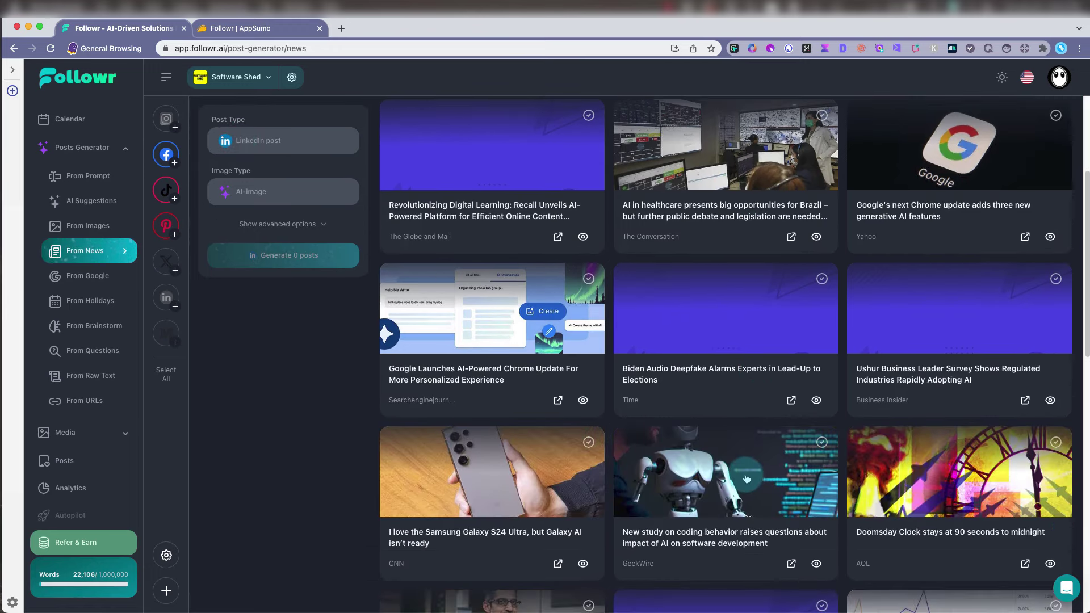
left_click(746, 478)
scroll(310, 324, "up", 1)
left_click(310, 144)
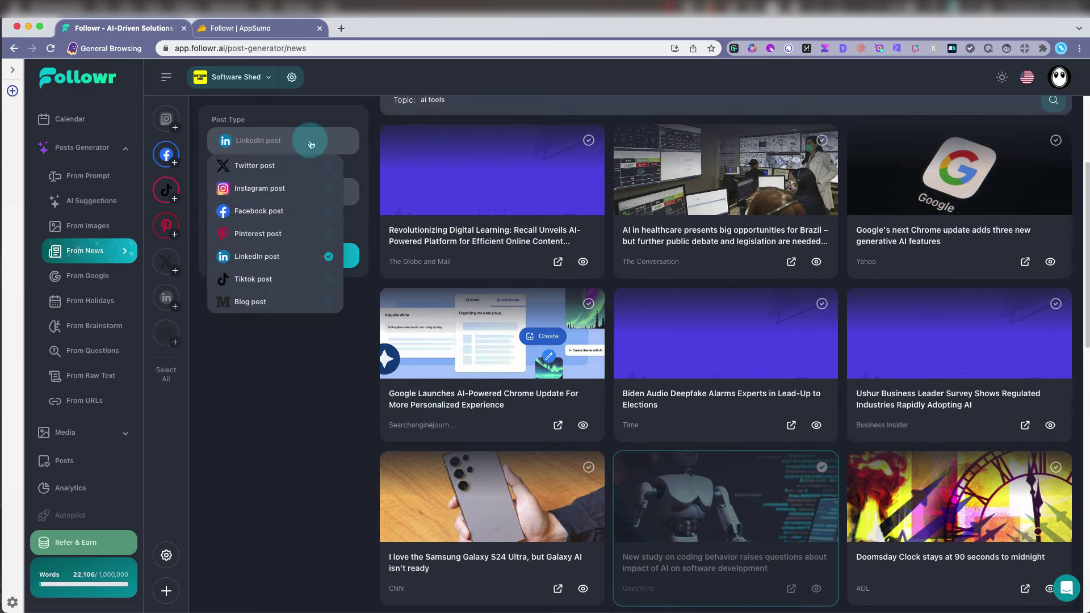
left_click(247, 301)
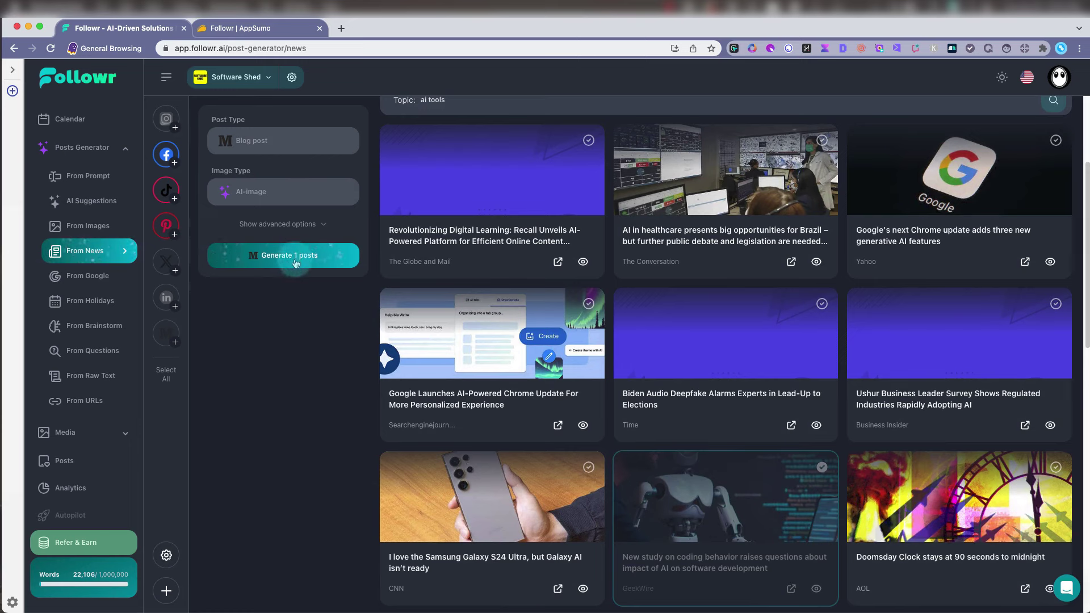
left_click(296, 264)
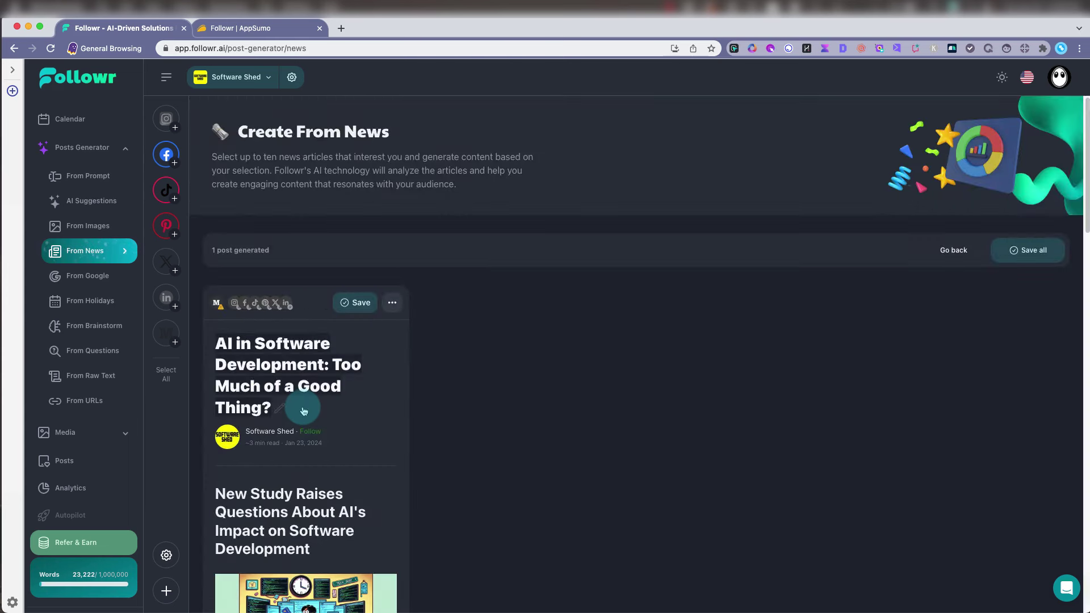
scroll(339, 349, "down", 5)
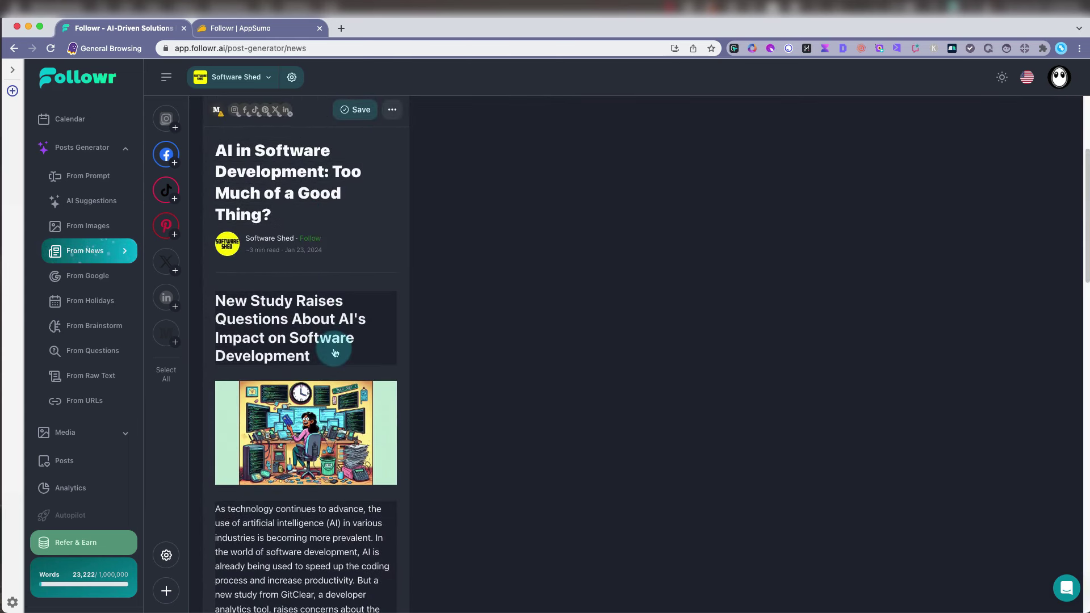
scroll(335, 352, "down", 1)
Open the generated article 'AI in Software Development: Too Much of a Good Thing?' for editing
left_click(325, 415)
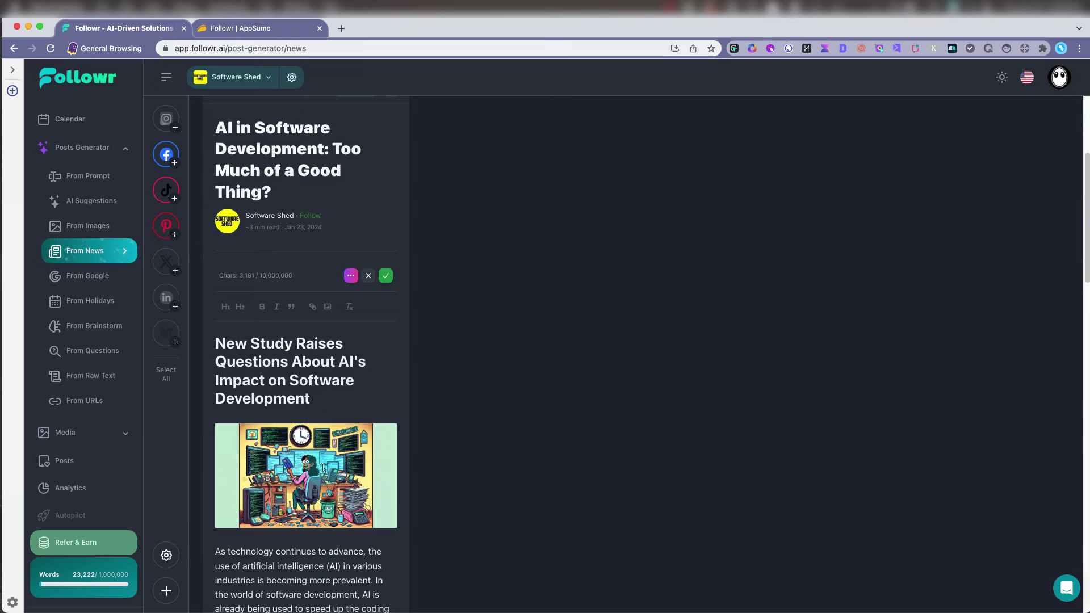
scroll(322, 468, "down", 1)
scroll(322, 407, "down", 3)
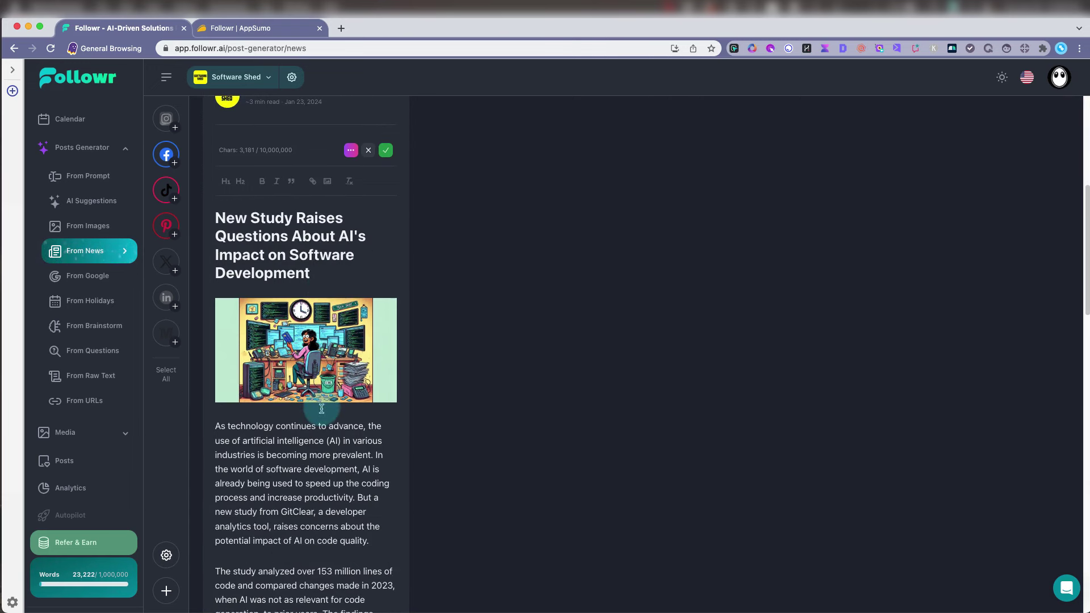
scroll(323, 407, "down", 1)
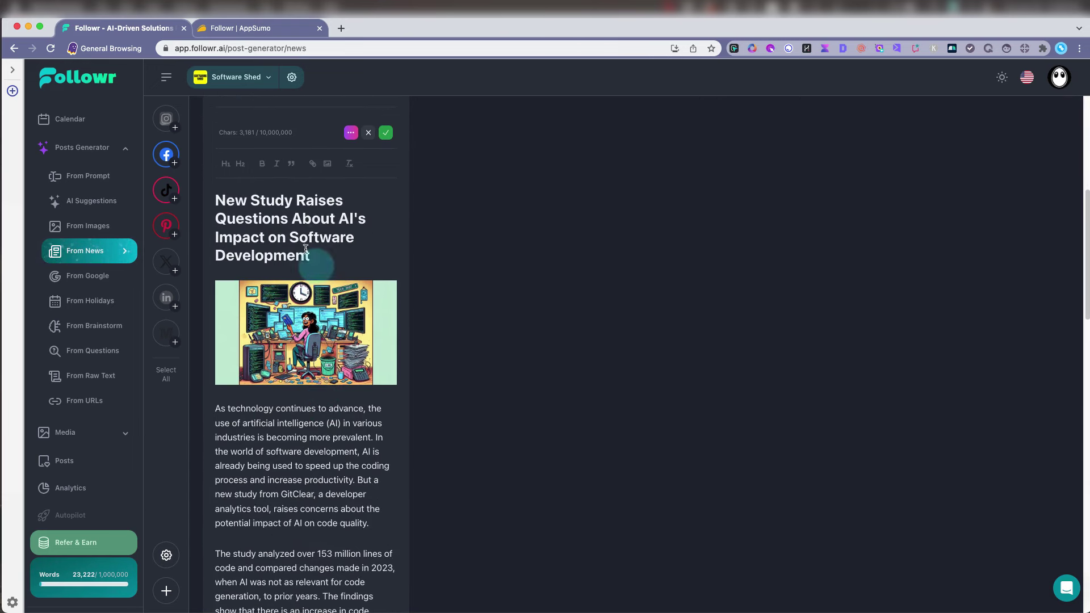
scroll(345, 444, "down", 3)
scroll(305, 352, "down", 2)
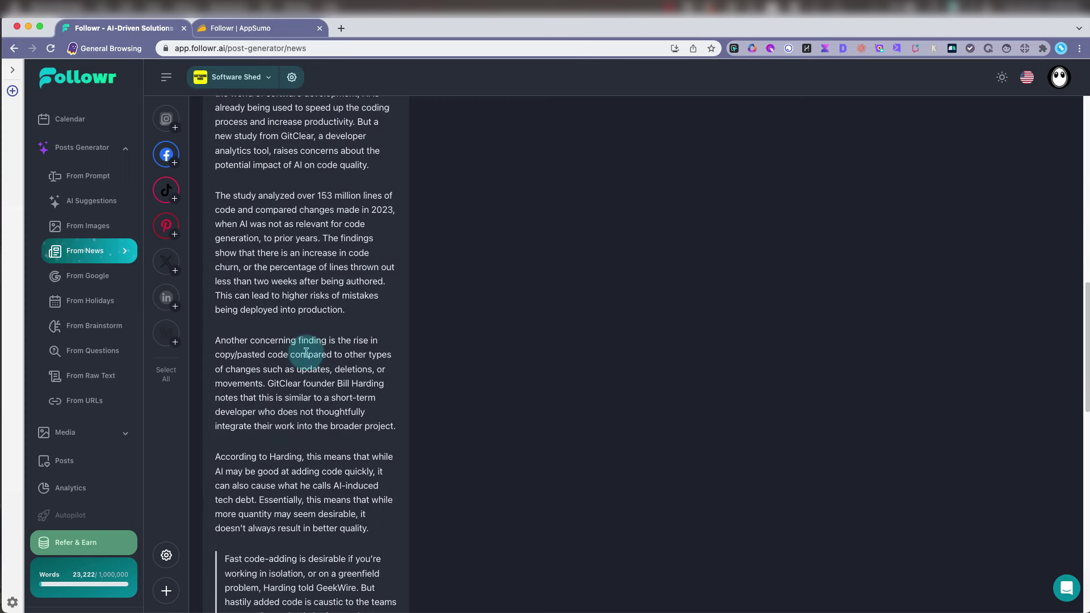
scroll(306, 351, "down", 2)
scroll(305, 351, "down", 2)
scroll(305, 352, "down", 1)
scroll(307, 352, "down", 1)
scroll(305, 352, "down", 3)
scroll(305, 357, "down", 3)
scroll(306, 360, "down", 1)
scroll(316, 417, "down", 1)
scroll(316, 417, "down", 1)
scroll(316, 418, "down", 1)
scroll(316, 418, "up", 5)
scroll(317, 415, "up", 10)
scroll(317, 415, "up", 1)
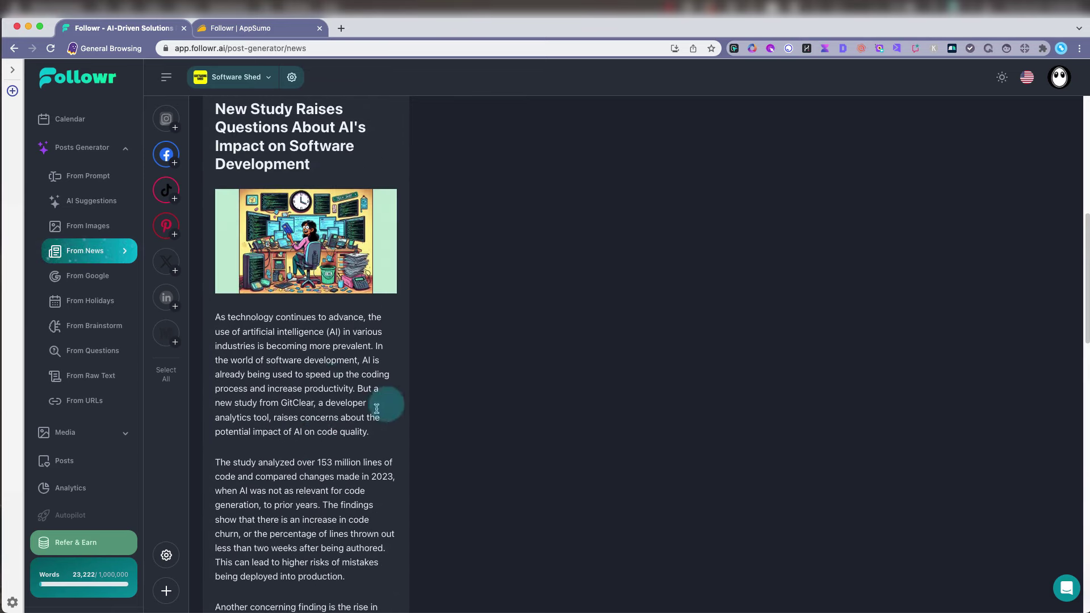
scroll(316, 353, "up", 5)
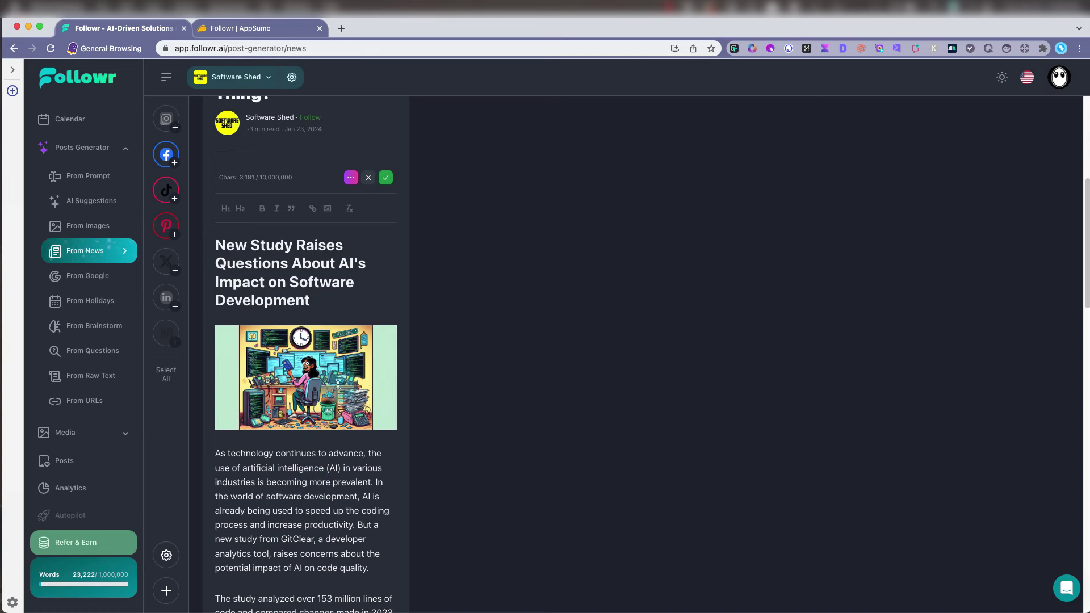
scroll(342, 383, "up", 5)
In From Google, choose Twitter post, enter topic SEO, and tick 'Will seo be replaced by ai'
left_click(88, 276)
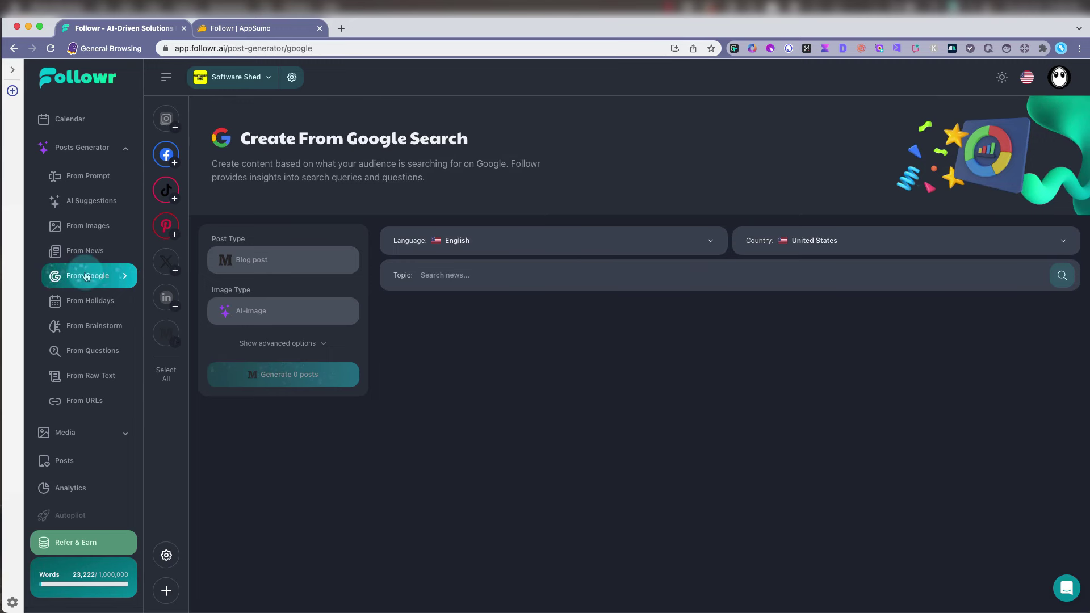
left_click(302, 264)
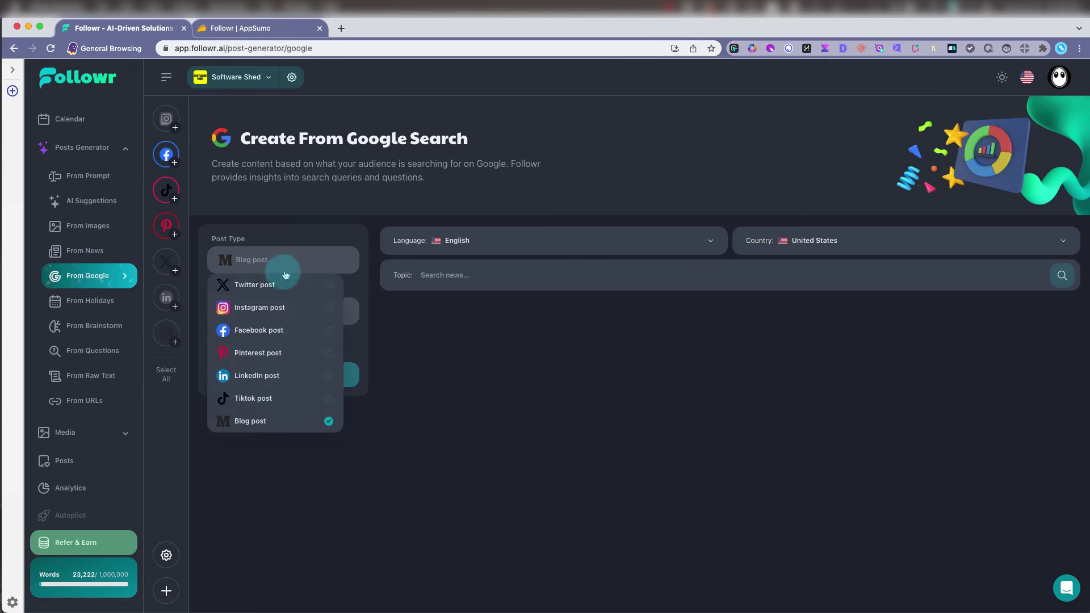
left_click(277, 282)
left_click(477, 275)
type("SEO")
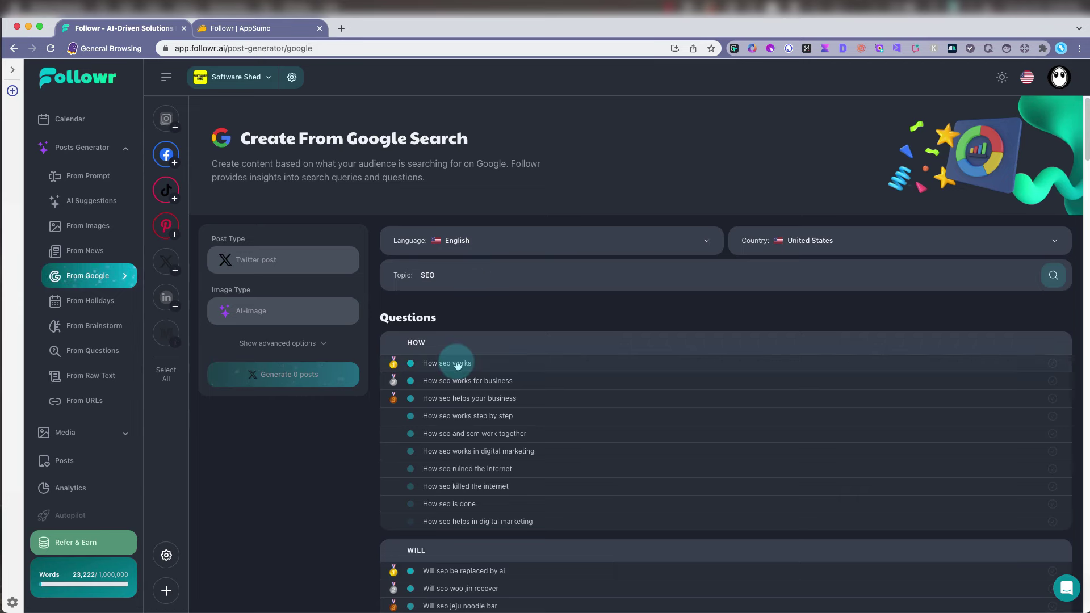
scroll(549, 380, "down", 1)
scroll(550, 381, "down", 3)
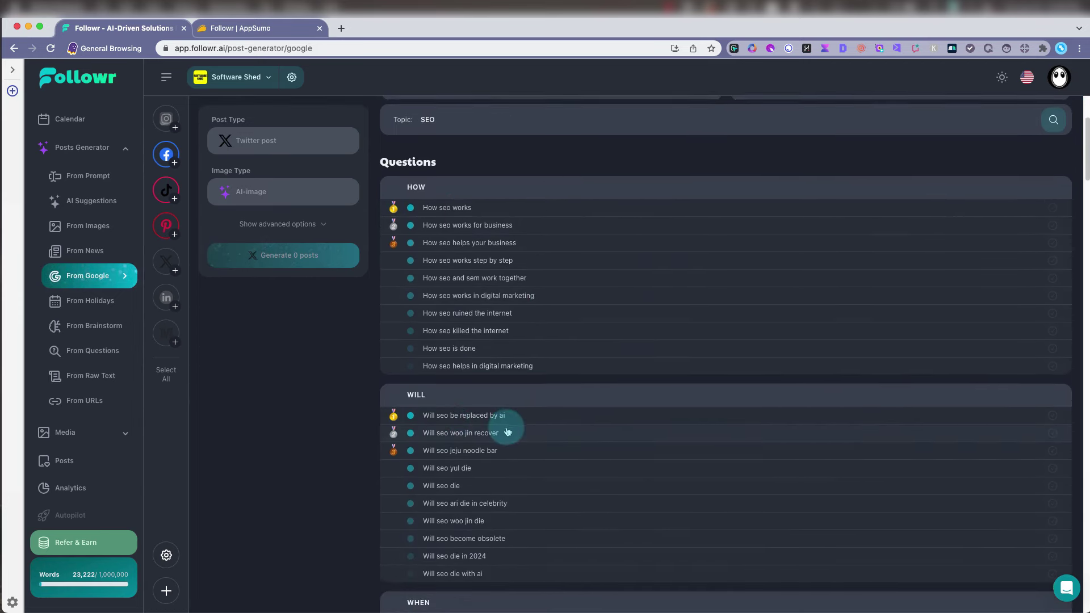
scroll(506, 429, "down", 5)
scroll(508, 431, "down", 3)
scroll(508, 432, "down", 5)
scroll(508, 432, "down", 5)
scroll(507, 433, "down", 4)
scroll(506, 433, "down", 4)
scroll(506, 432, "down", 5)
scroll(506, 433, "down", 1)
scroll(506, 432, "down", 2)
scroll(504, 433, "down", 5)
scroll(504, 433, "down", 2)
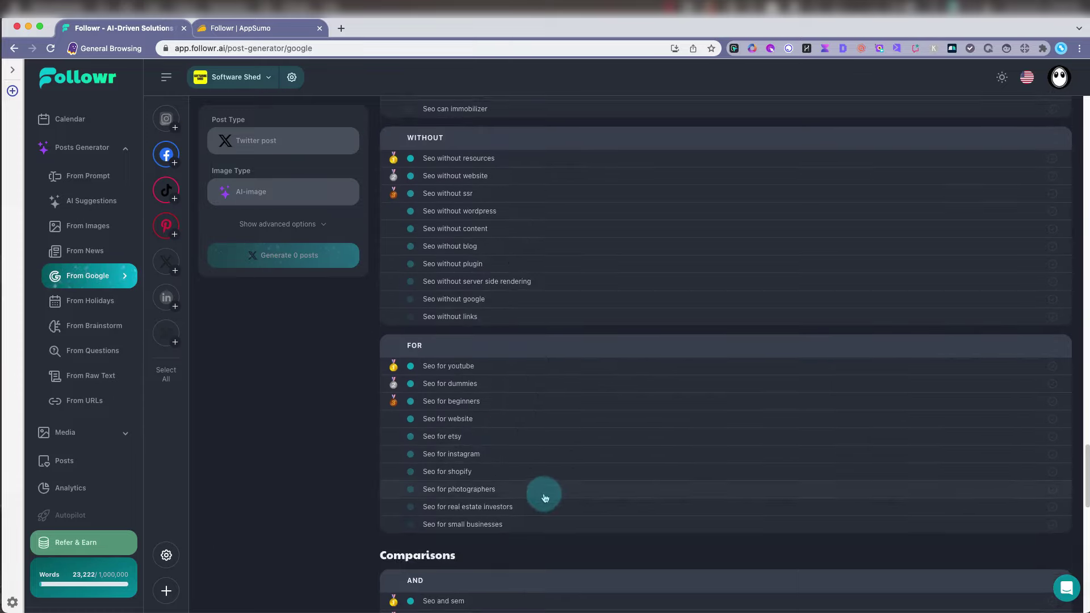
scroll(544, 494, "up", 7)
scroll(544, 496, "up", 8)
scroll(544, 497, "up", 2)
scroll(544, 495, "up", 8)
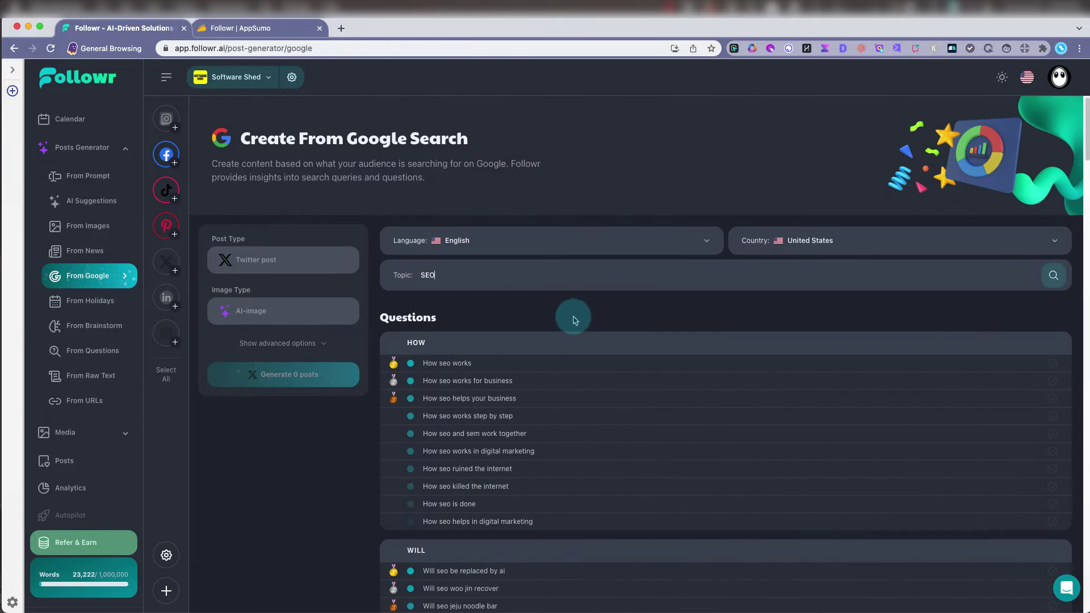
scroll(573, 327, "down", 2)
scroll(572, 324, "down", 1)
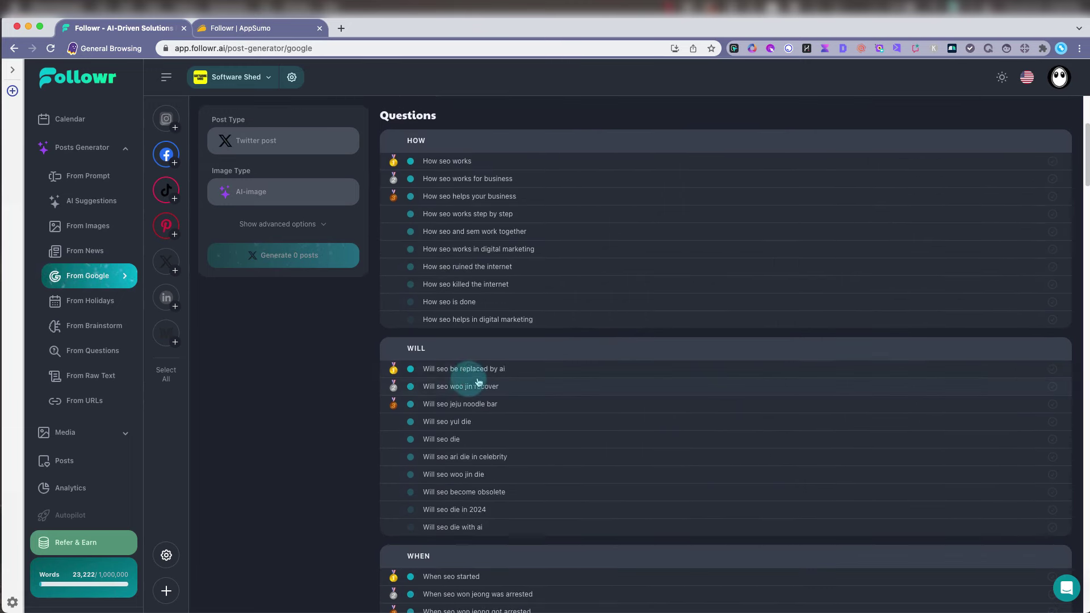
left_click(450, 376)
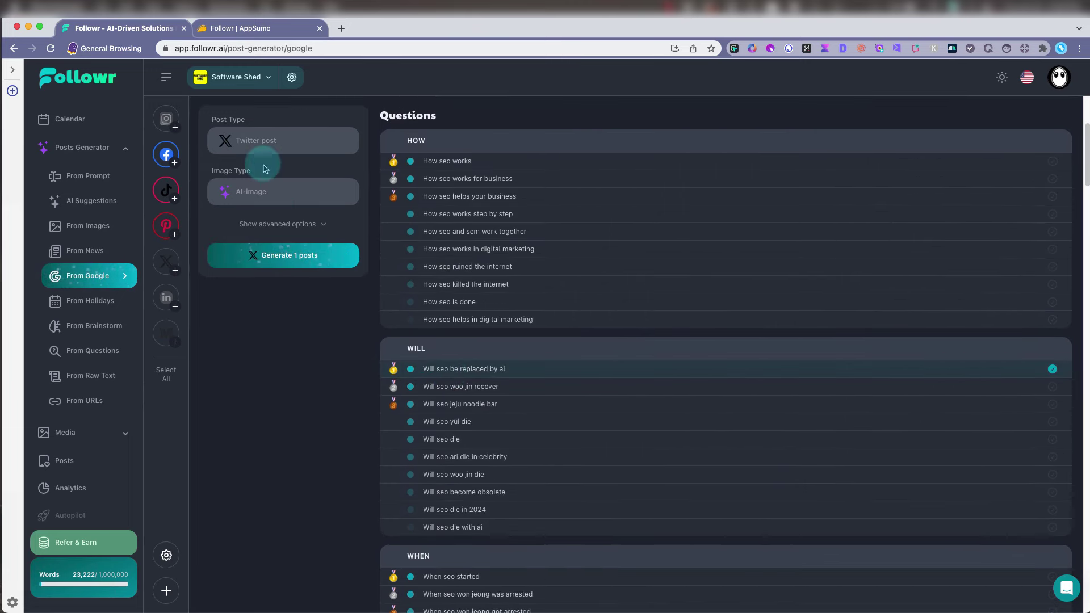
Generate the humorous SEO Twitter post and preview its robots-around-a-desk cartoon image full size
left_click(287, 263)
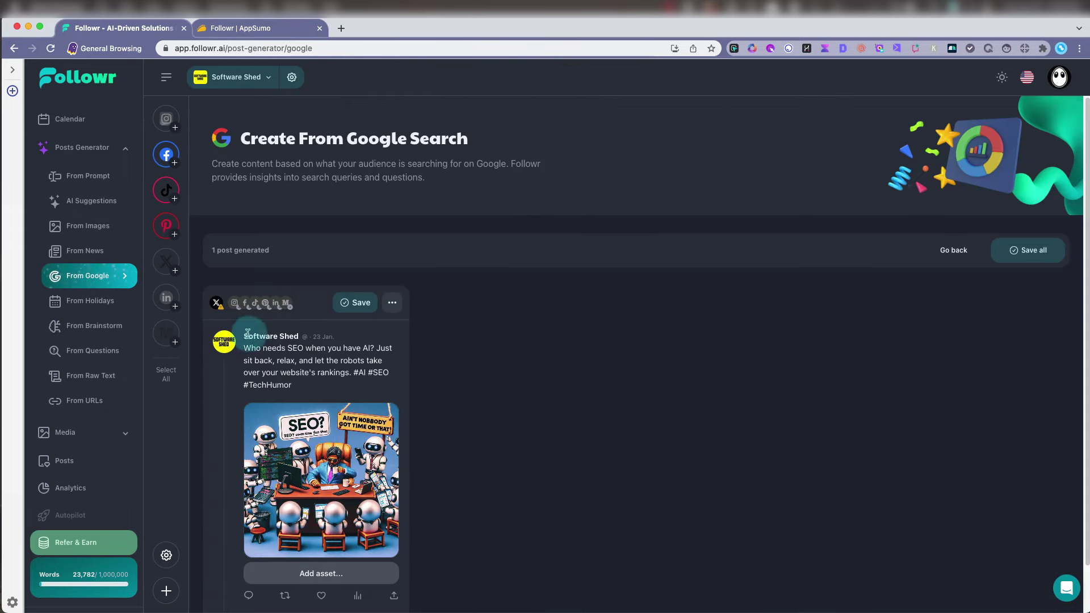
mouse_move(297, 384)
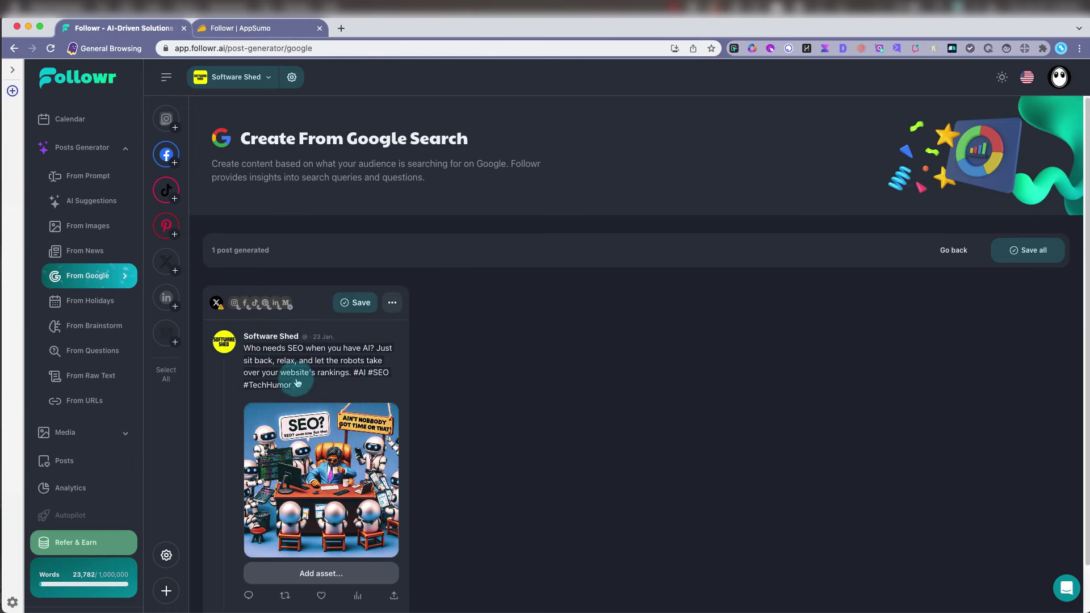
scroll(330, 375, "down", 1)
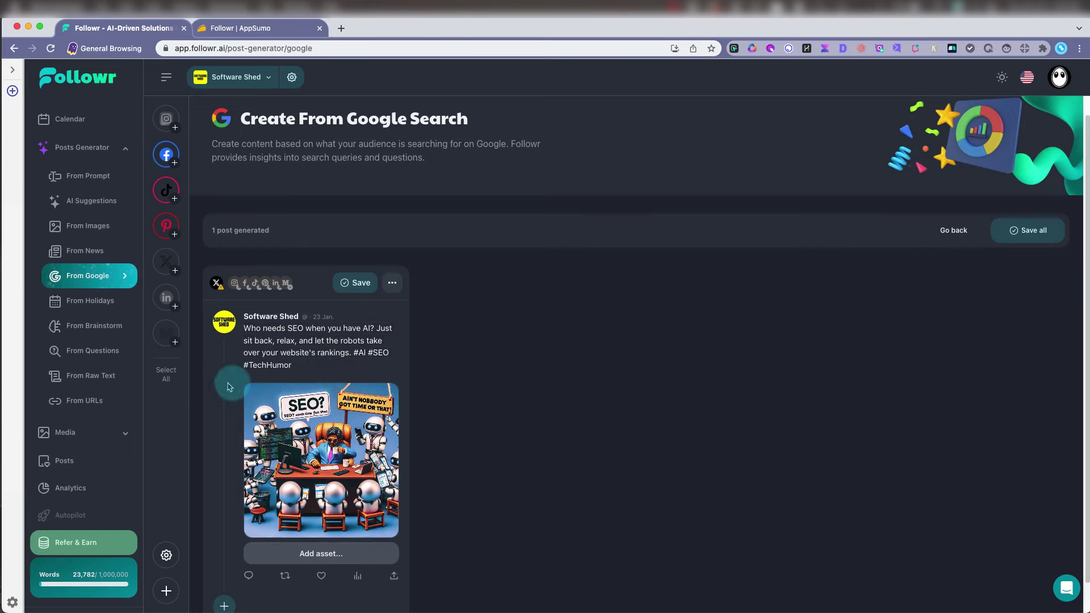
scroll(341, 426, "down", 2)
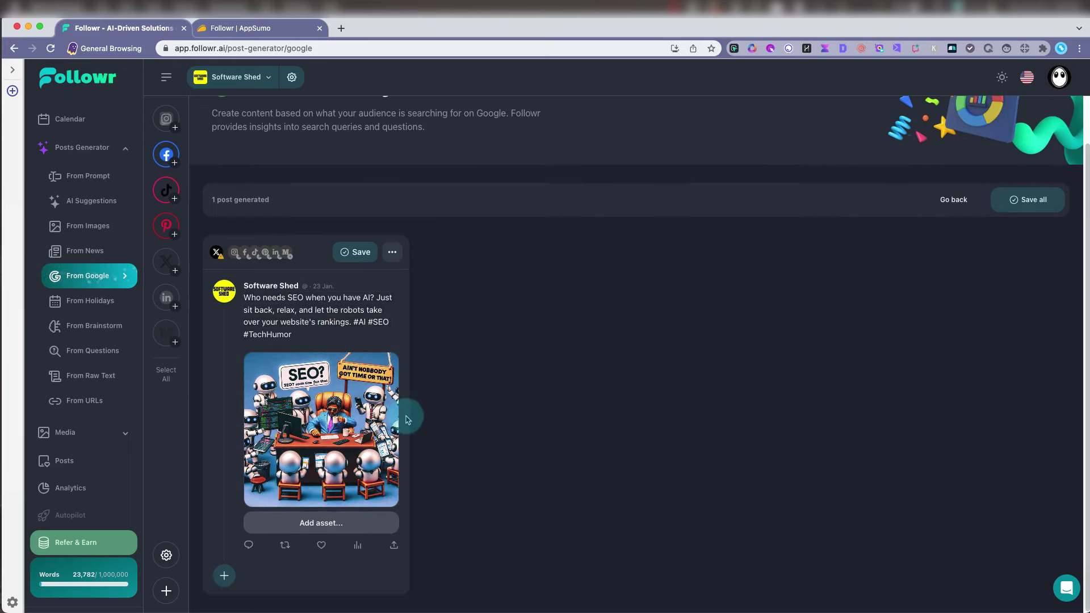
left_click(374, 404)
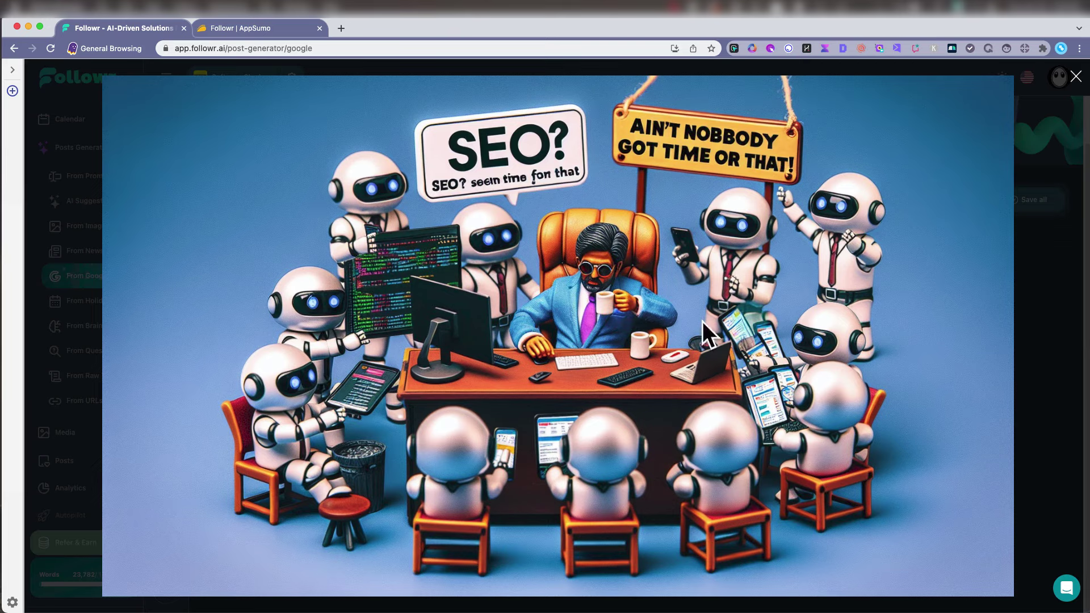
left_click(1075, 77)
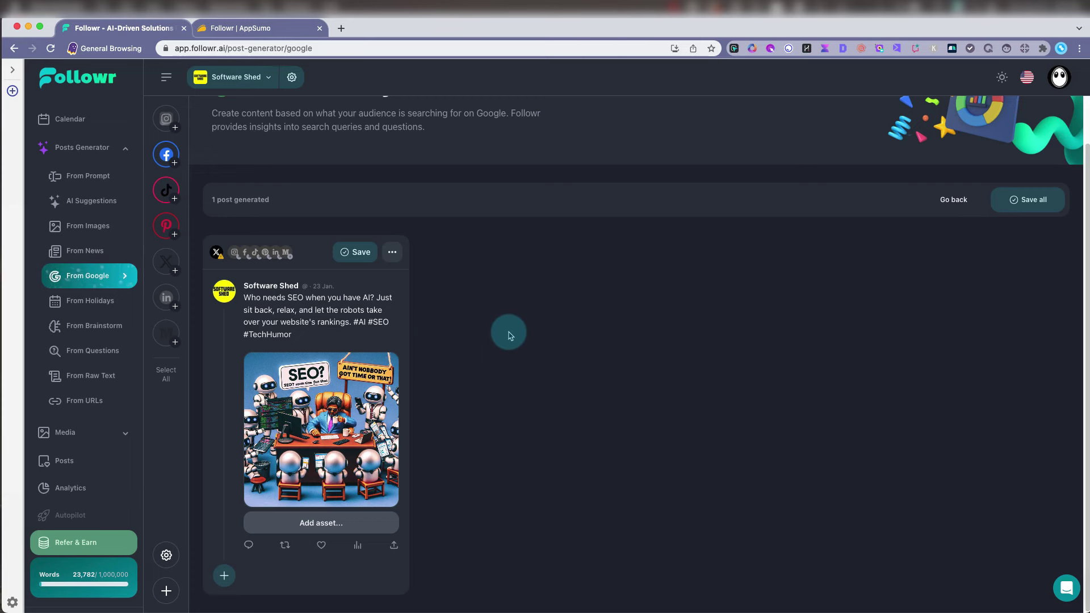
Browse the AI Suggestions, From Holidays and From Brainstorm generators
left_click(98, 201)
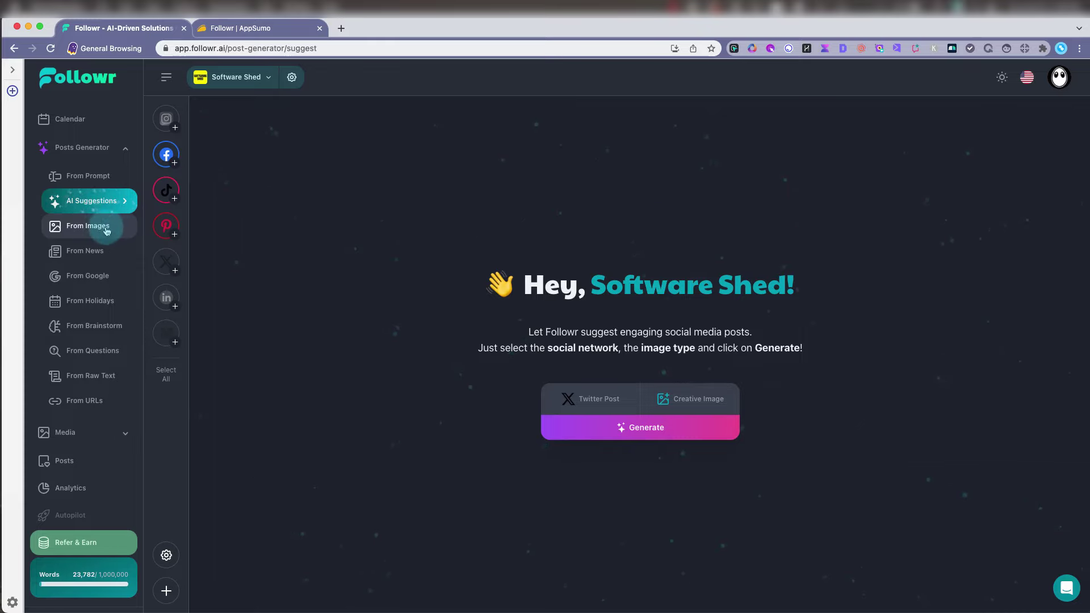
left_click(91, 300)
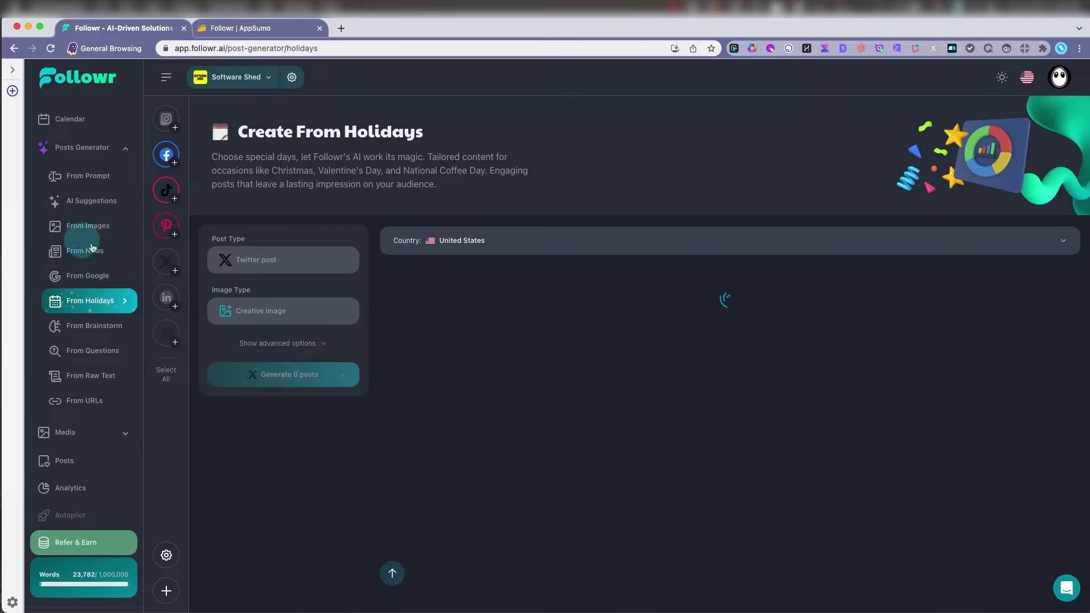
scroll(328, 147, "down", 5)
scroll(601, 334, "down", 5)
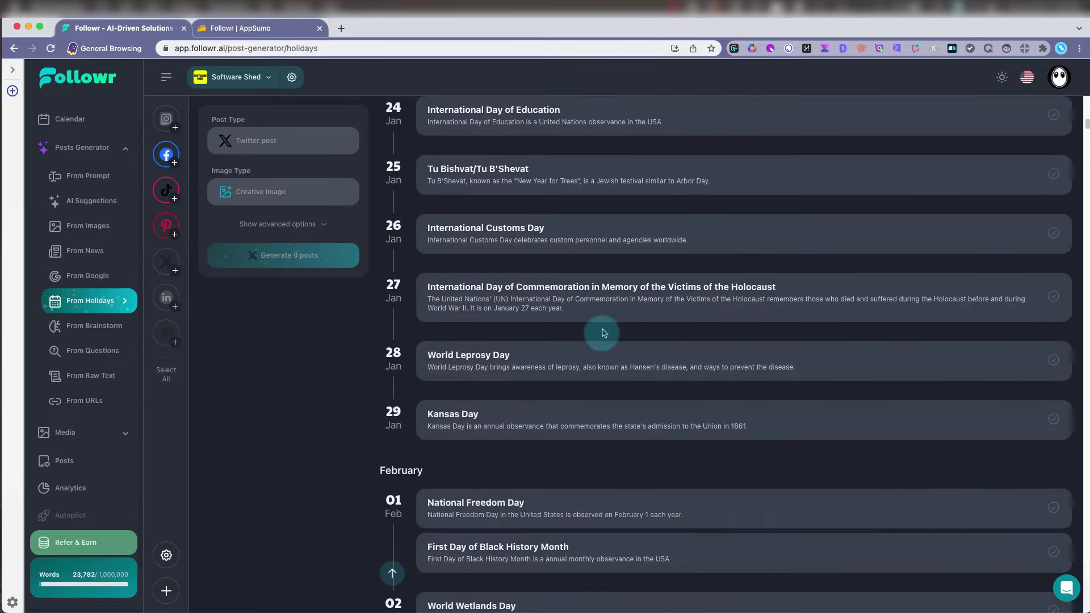
left_click(98, 325)
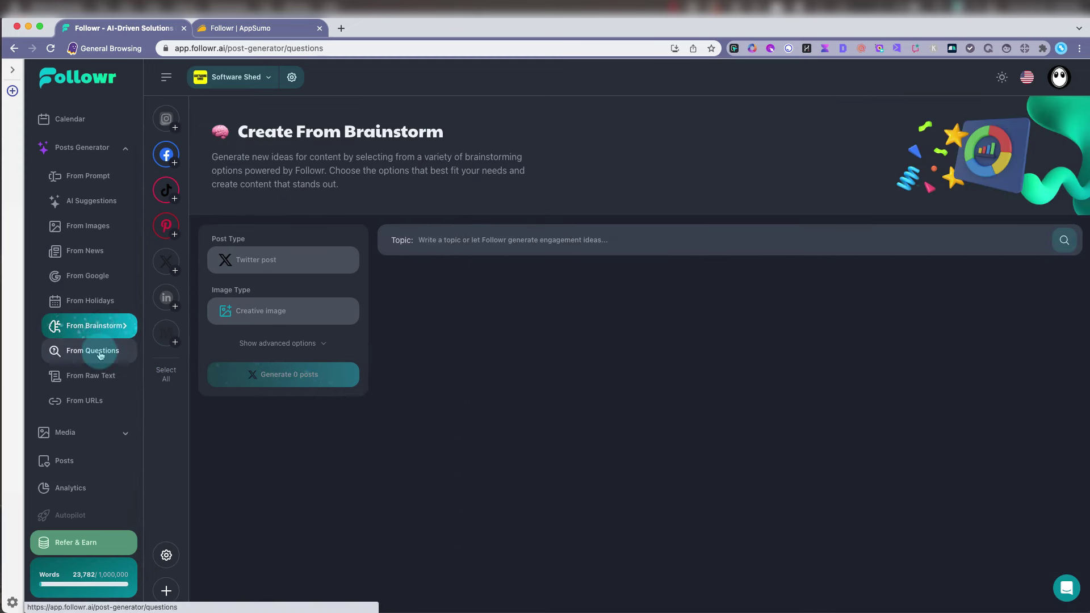
scroll(81, 253, "up", 1)
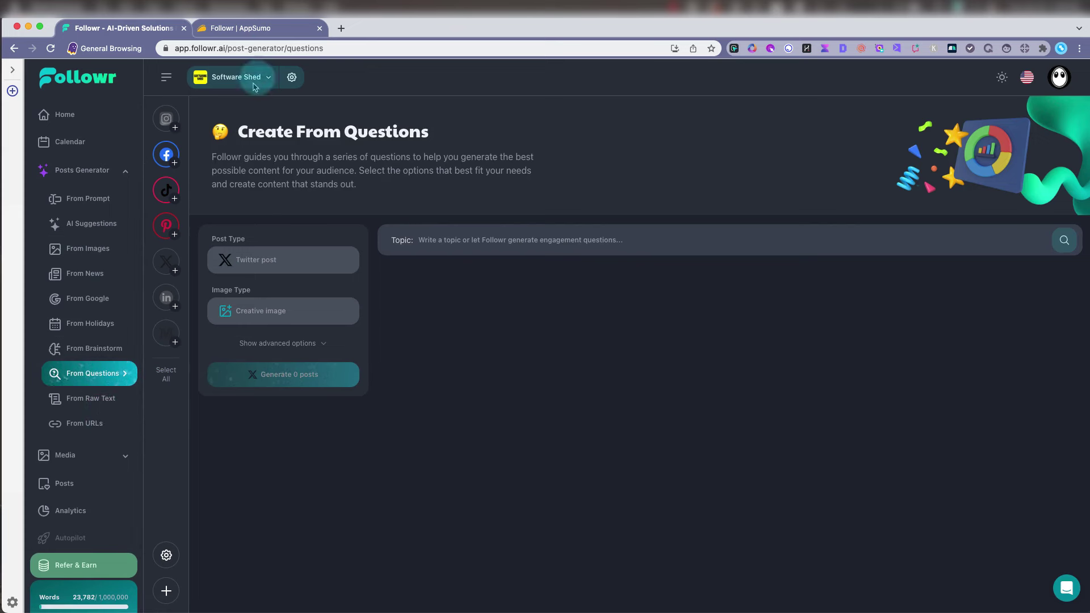
Switch to the 'Followr | AppSumo' tab showing the Plan 1, 2 and 4 pricing
left_click(271, 28)
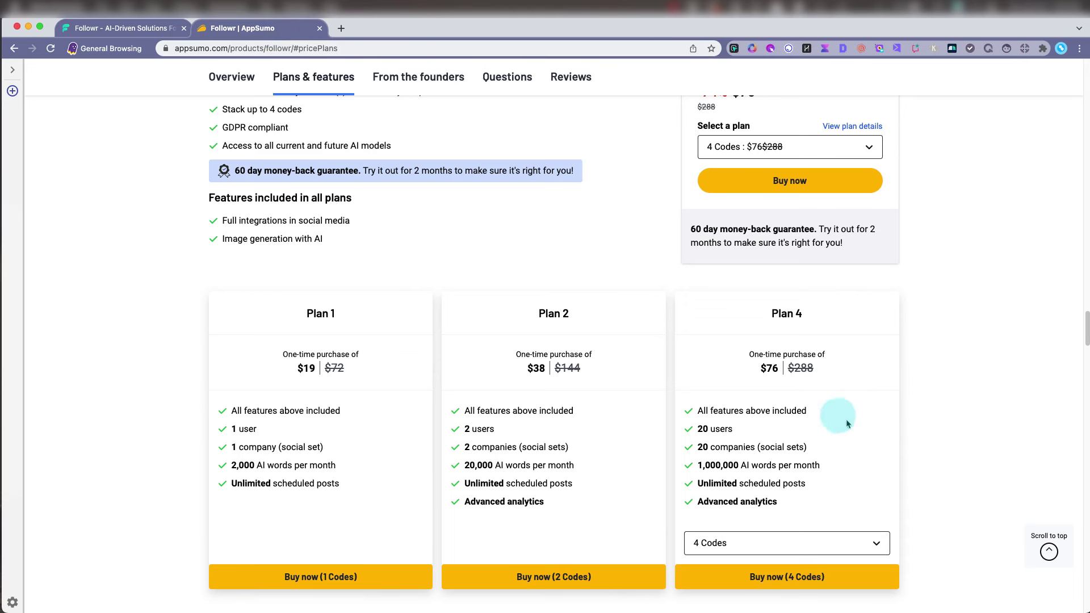